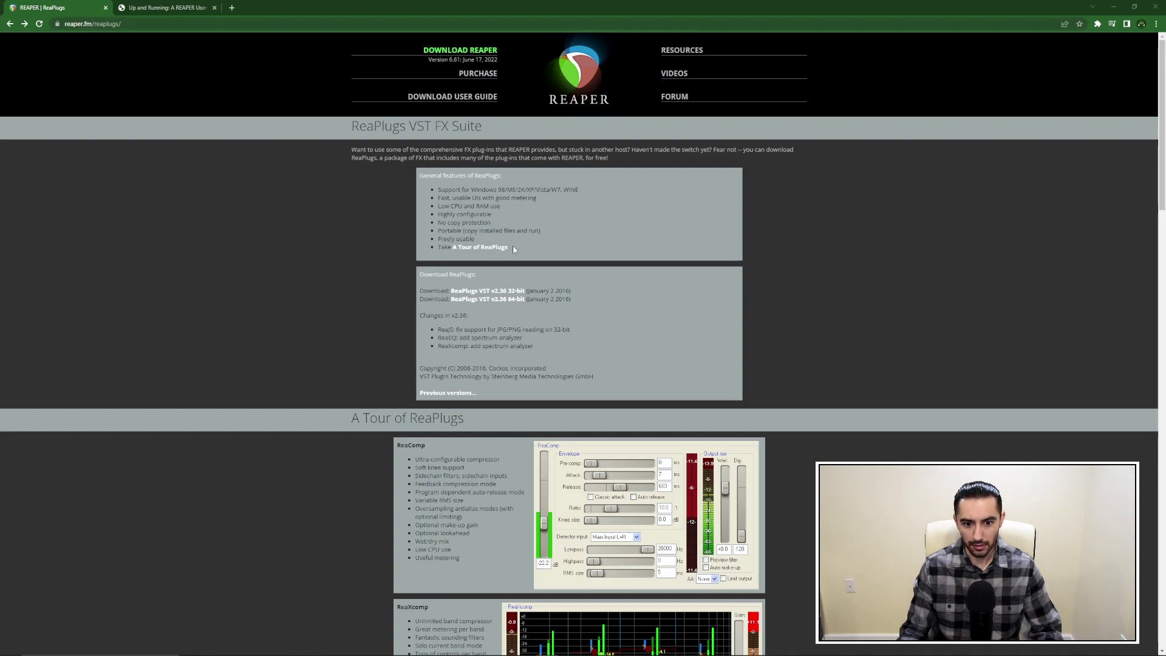
Download the 64-bit ReaPlugs VST v2.36 installer and launch it.
left_click_drag(476, 278, 422, 276)
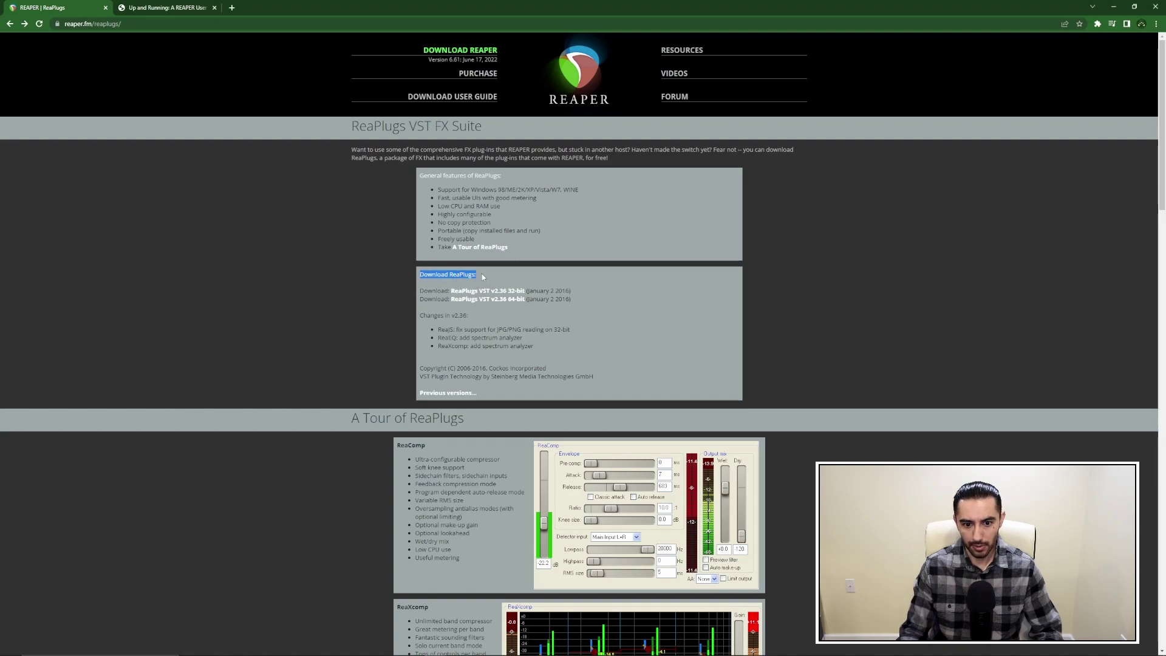
left_click(520, 304)
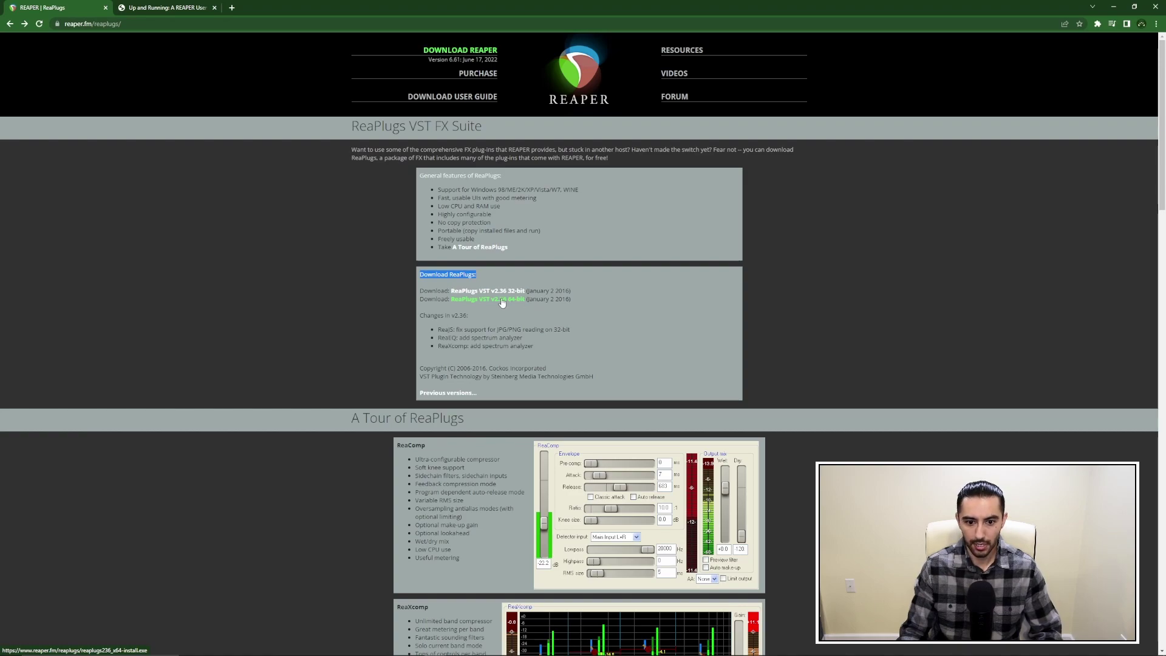
left_click(503, 300)
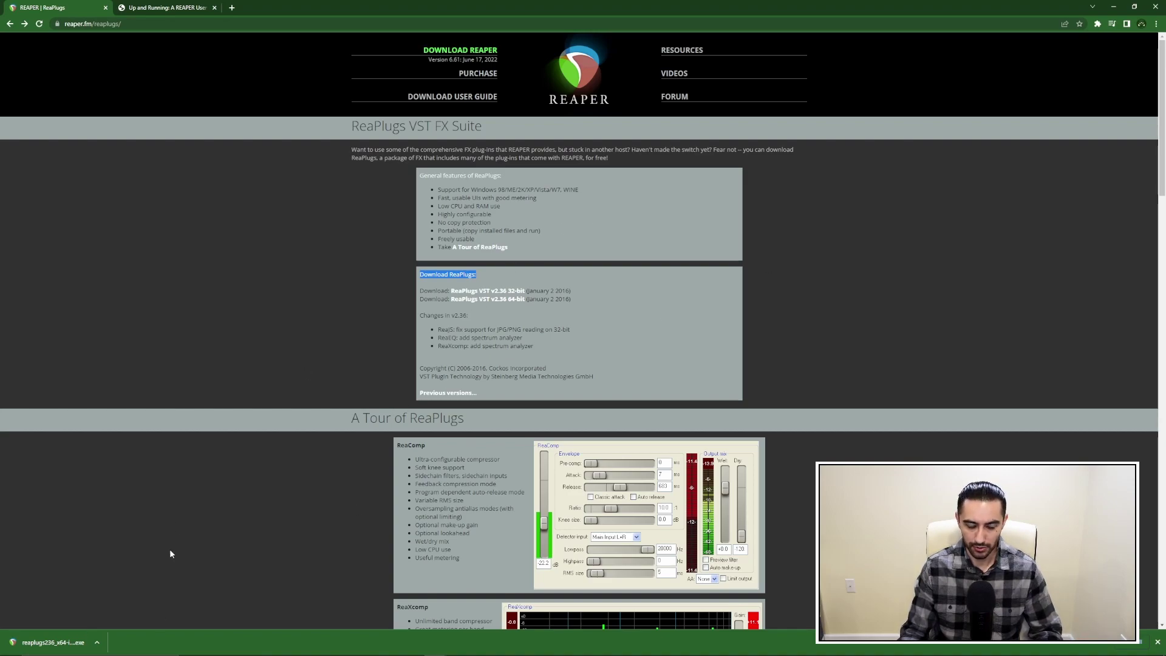
left_click(77, 638)
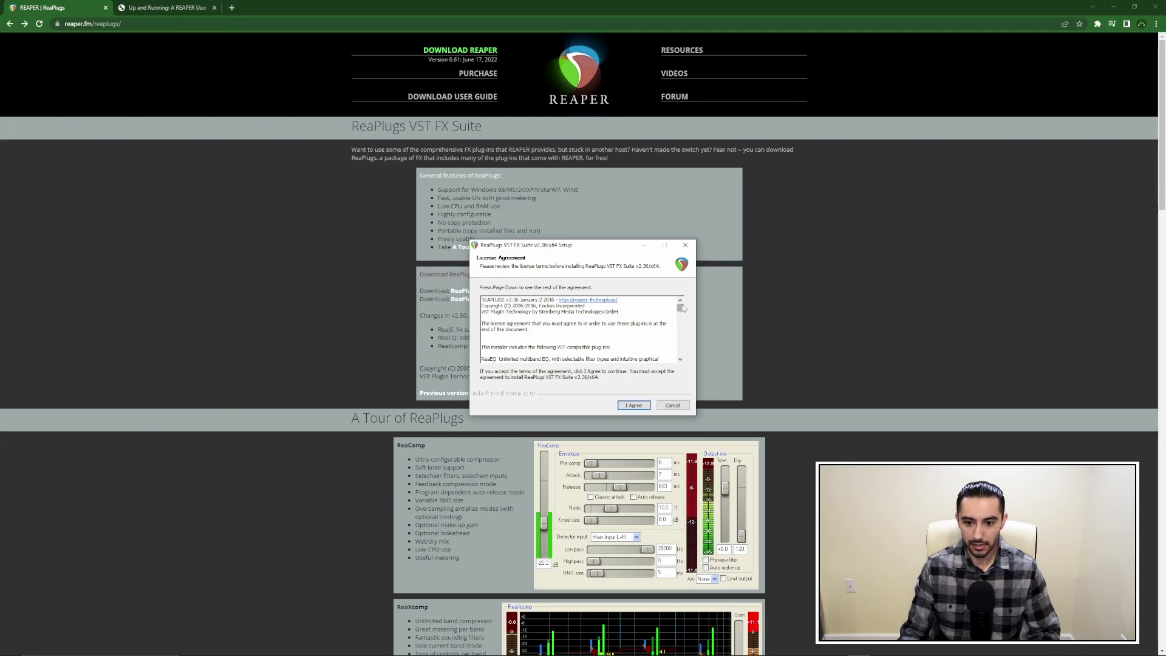
Accept the ReaPlugs license agreement and keep the Normal set of components for installation.
left_click_drag(681, 312, 681, 353)
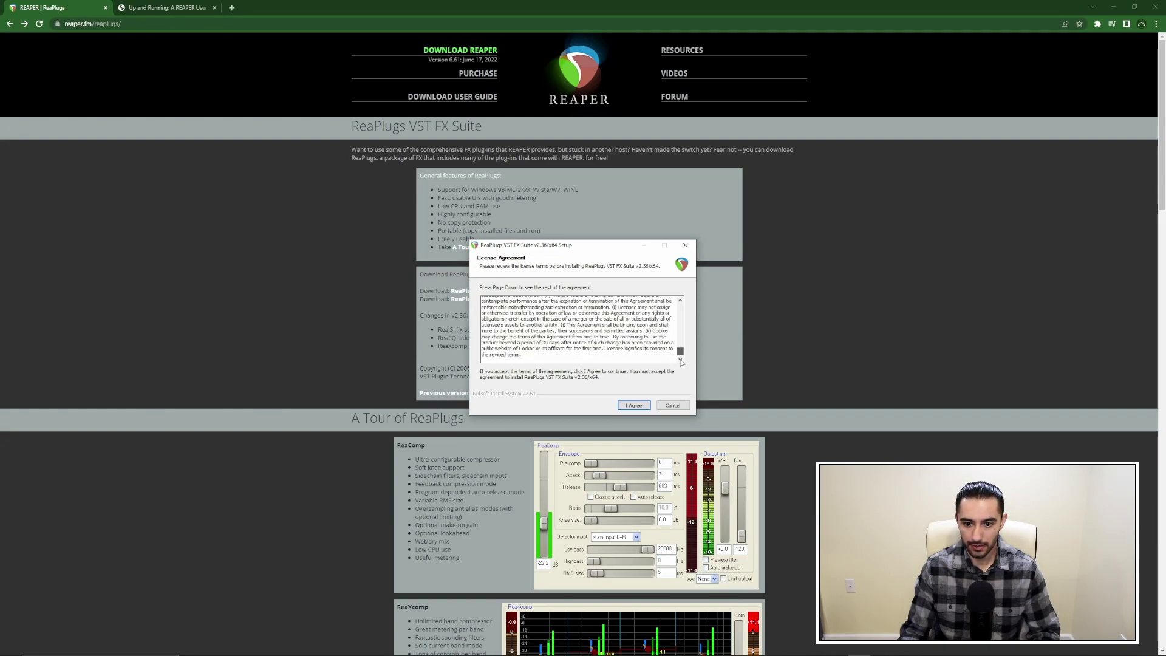
left_click(635, 407)
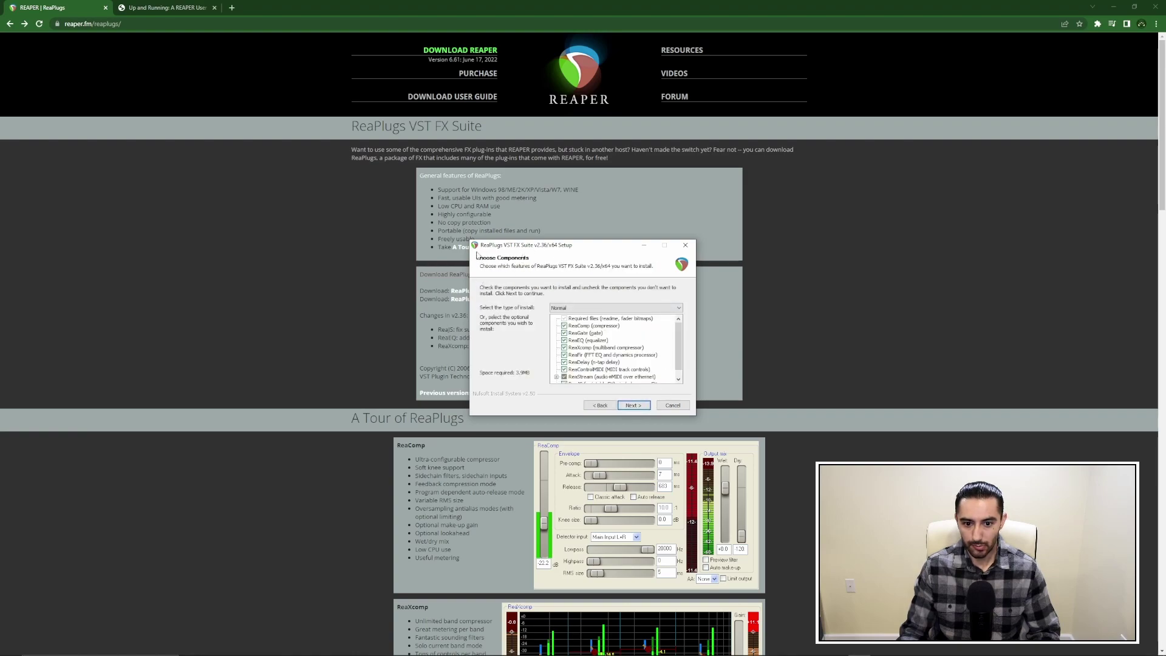
scroll(678, 337, "down", 1)
scroll(679, 343, "up", 1)
scroll(678, 346, "down", 1)
left_click(639, 406)
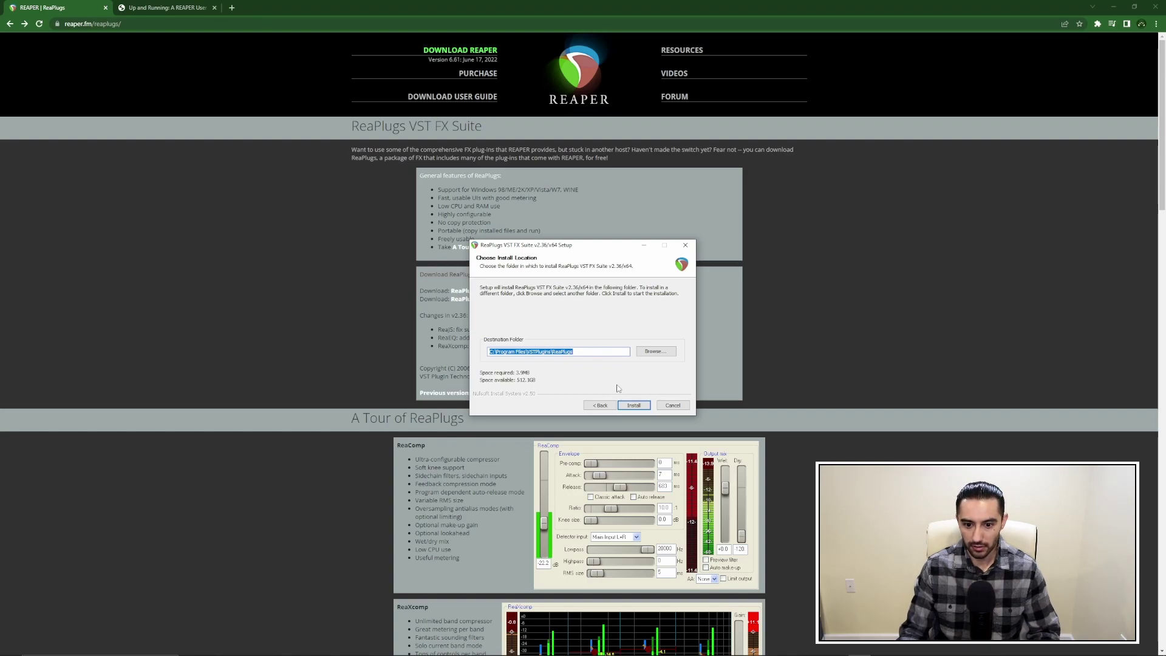
Install ReaPlugs into the default destination folder, ignoring any file that cannot be written, and finish the setup.
left_click(635, 405)
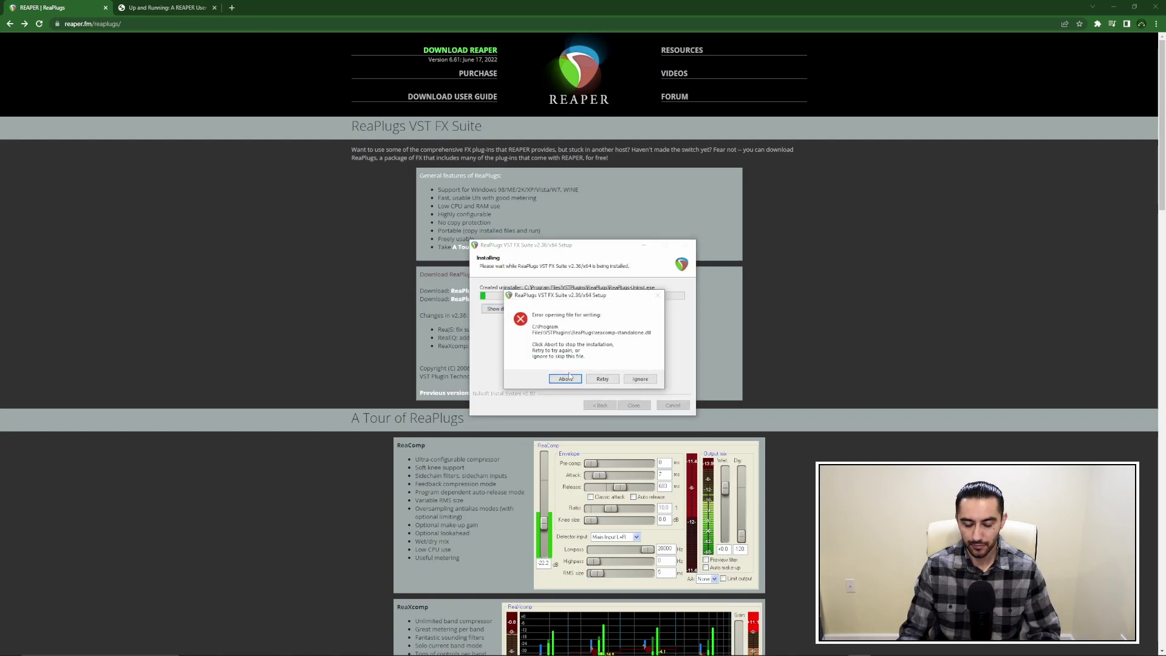
left_click(641, 379)
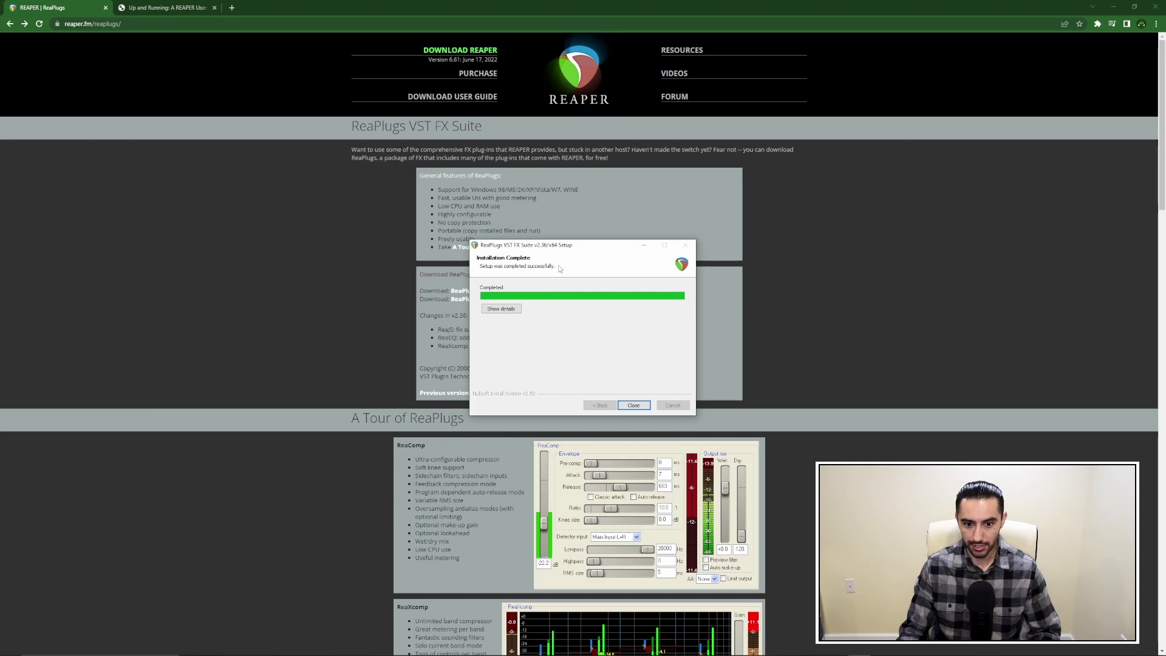
left_click(635, 405)
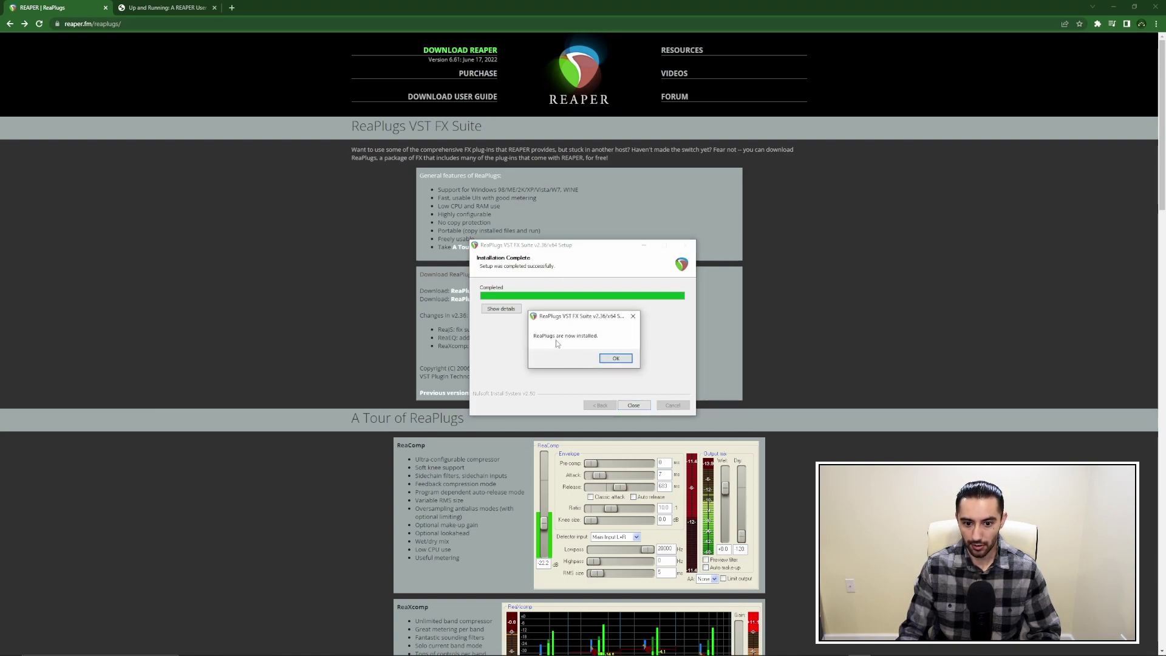
left_click(616, 359)
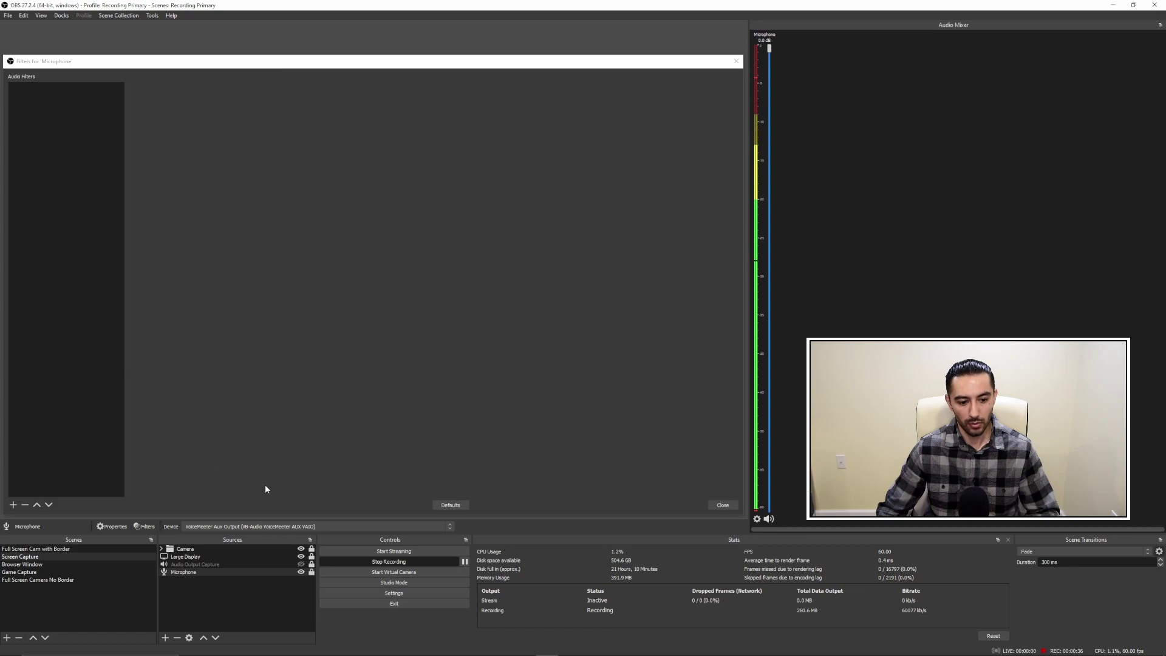
Switch to OBS and add a VST 2.x Plug-in audio filter to the Microphone source.
left_click(190, 574)
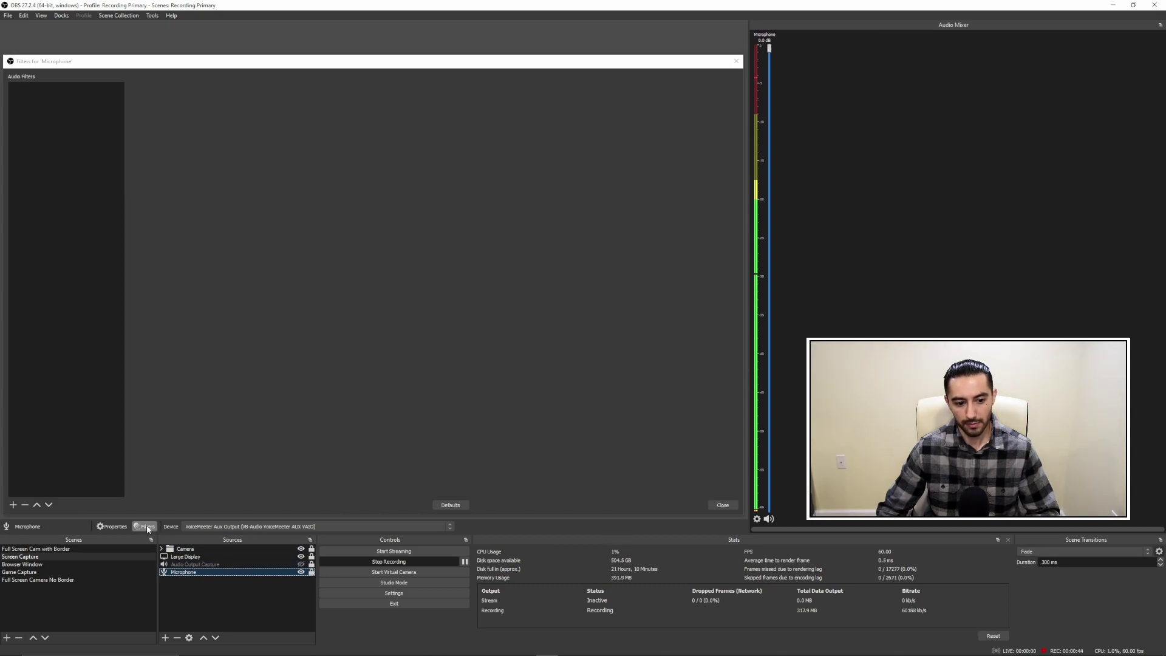
right_click(193, 574)
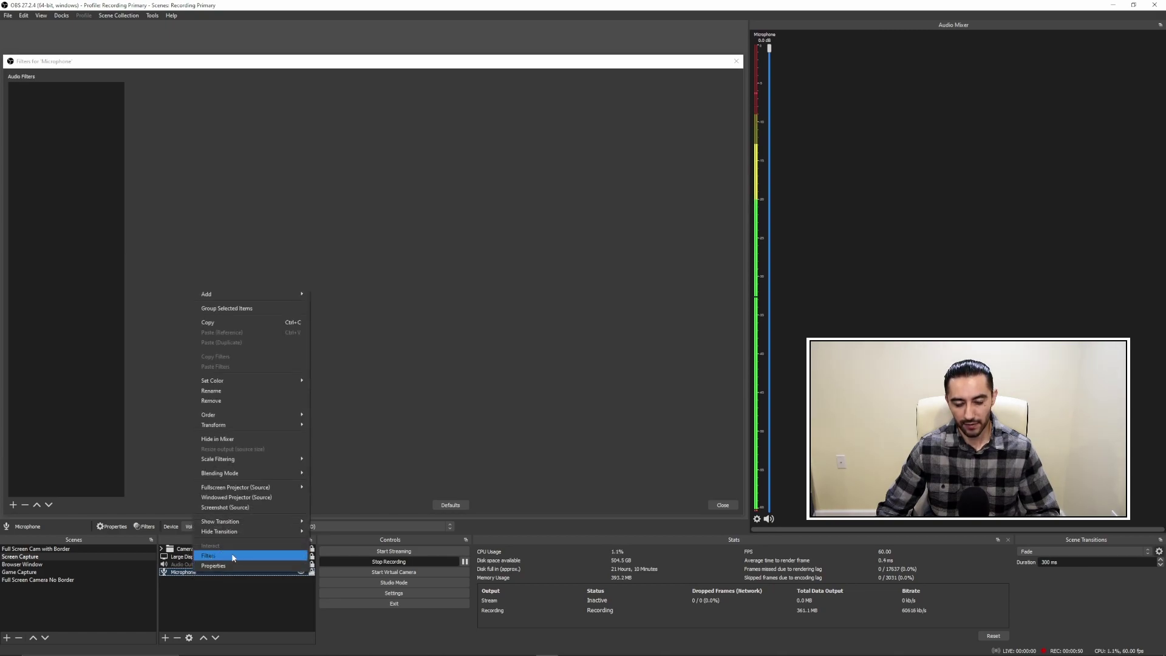
left_click(372, 446)
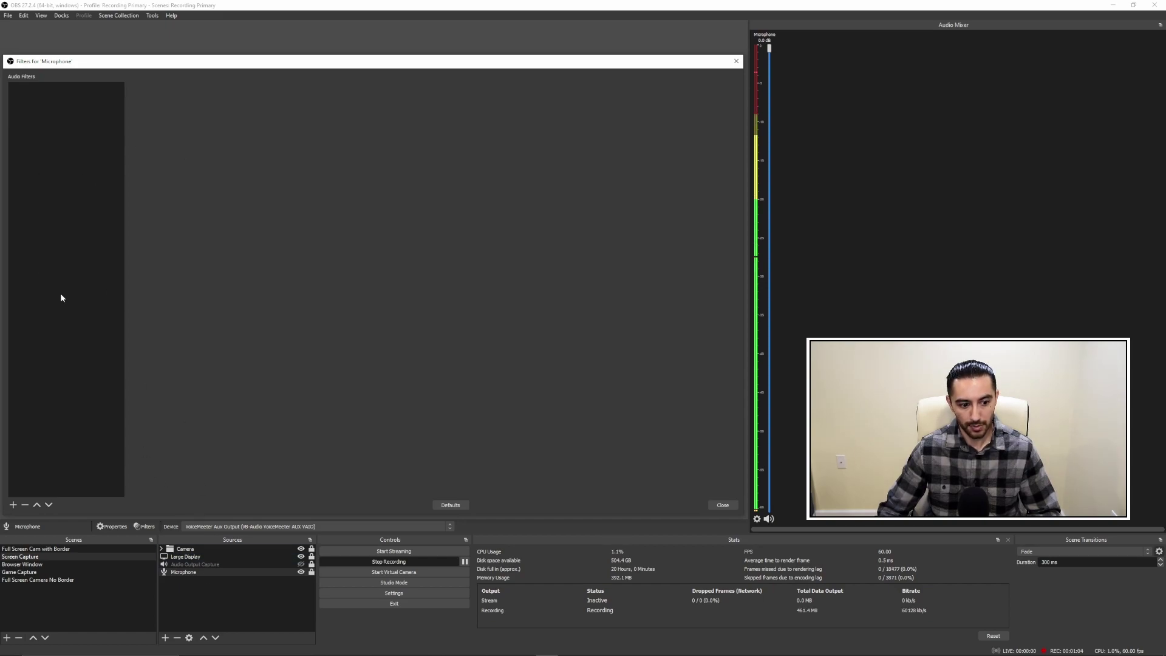
left_click(13, 505)
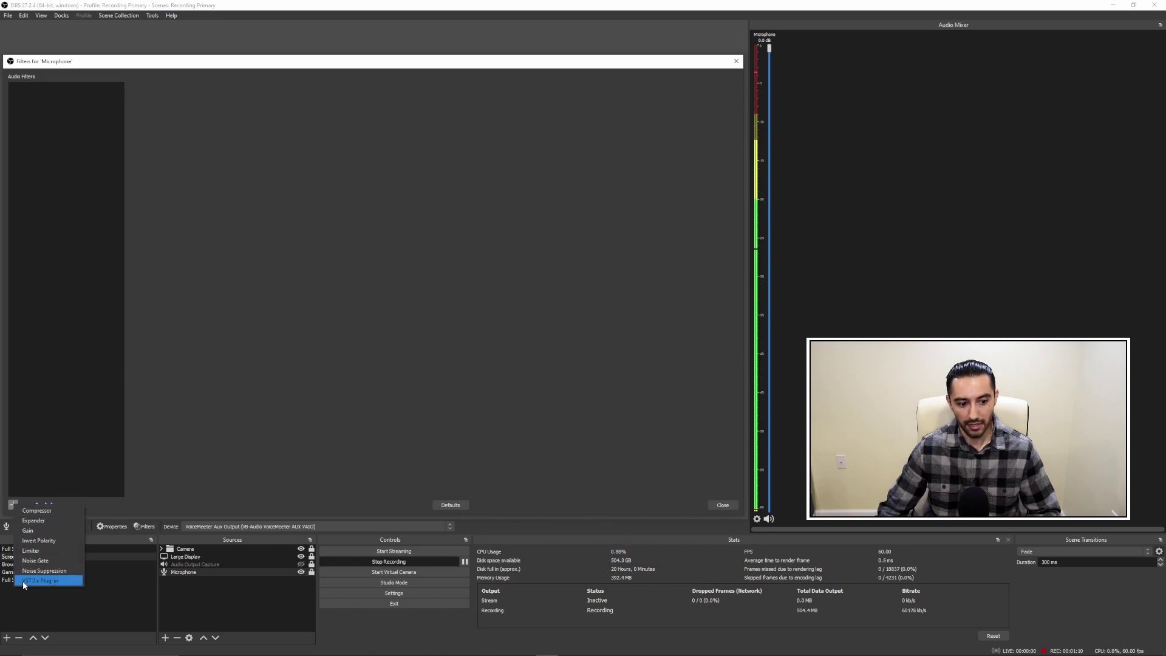
left_click(61, 583)
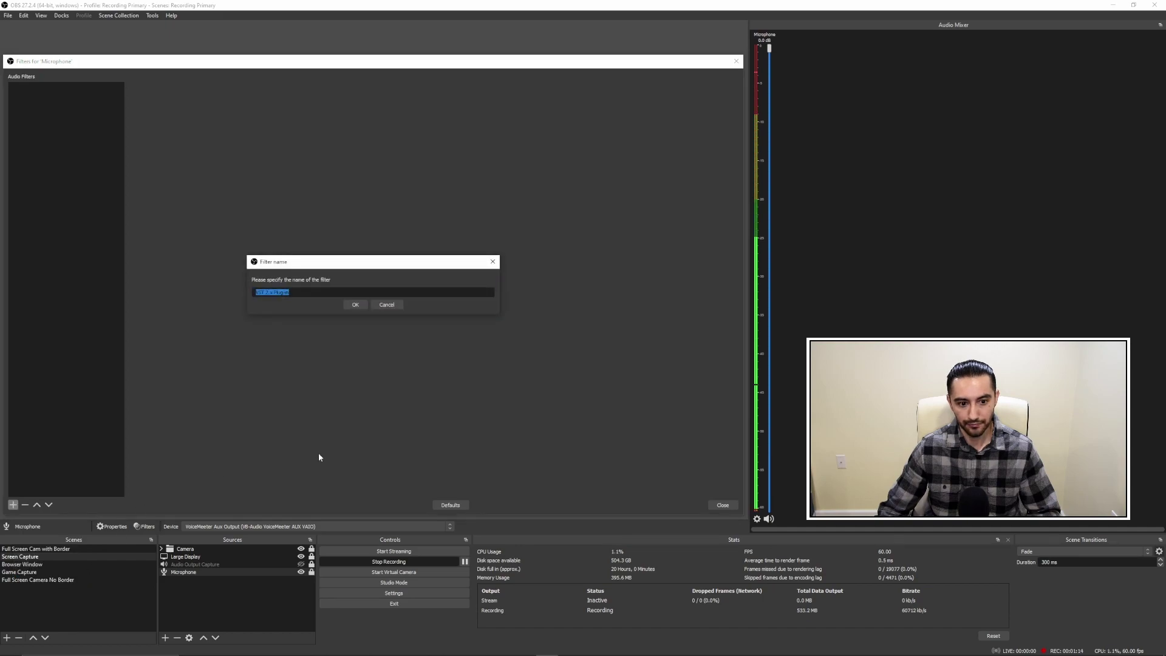
Name the new filter "VST Background Noise Removal" and confirm it.
left_click(290, 292)
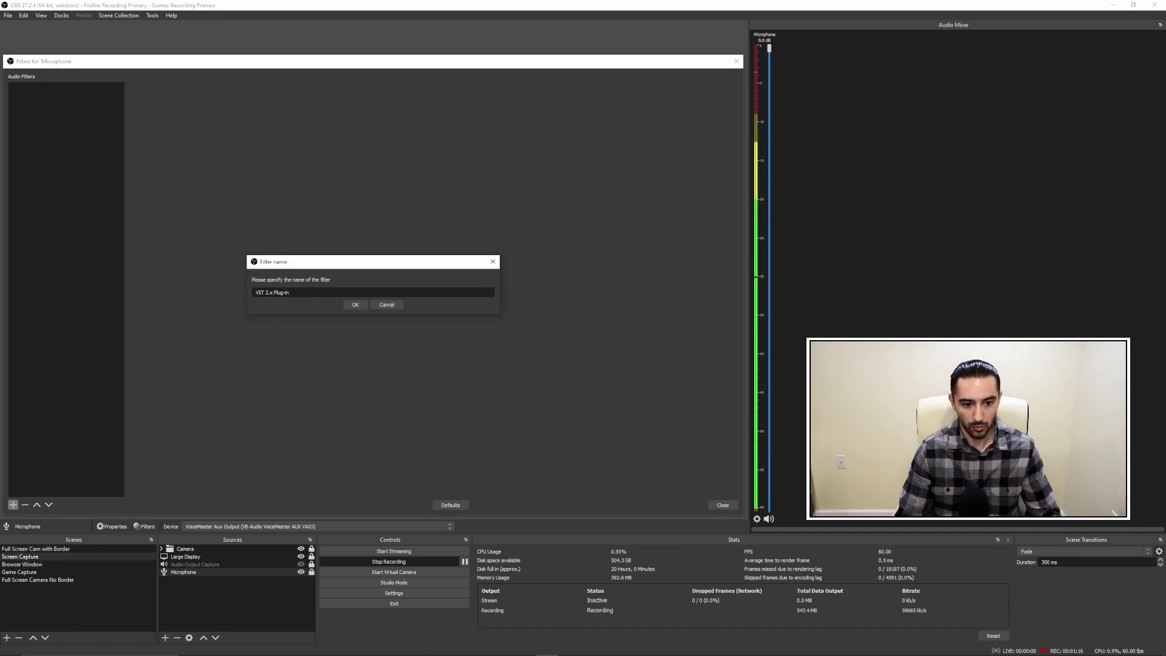
key("BackSpace")
key("BackSpace")
key("BackSpace")
key("BackSpace")
key("BackSpace")
key("BackSpace")
key("BackSpace")
key("BackSpace")
key("BackSpace")
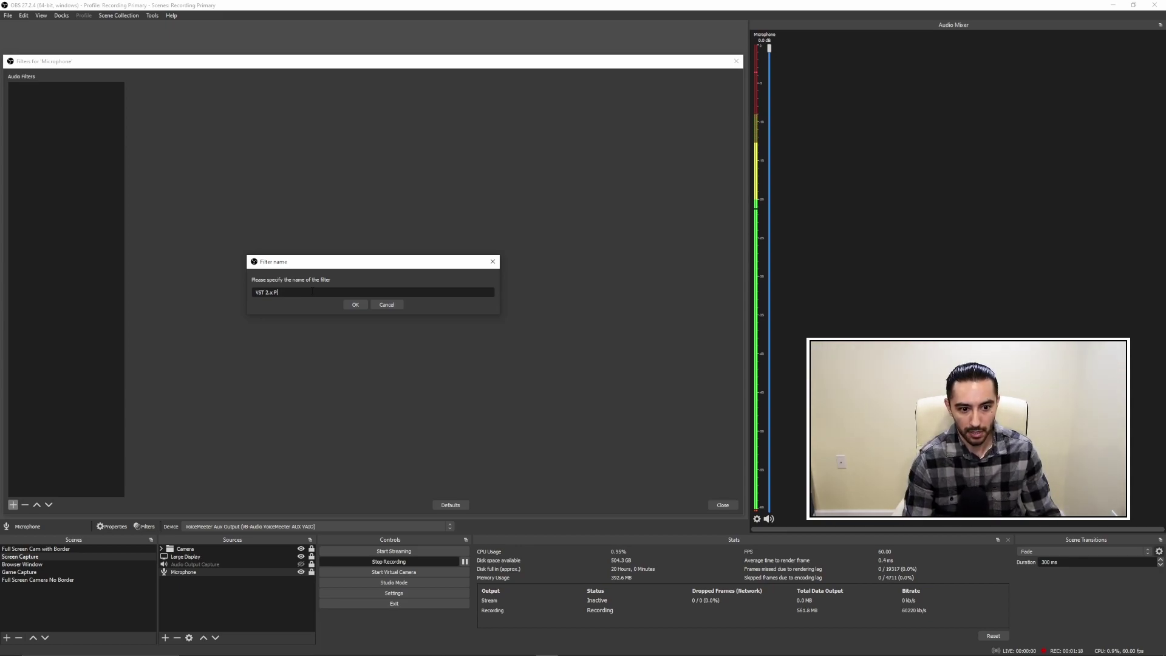
key("BackSpace")
key("BackSpace")
type("B")
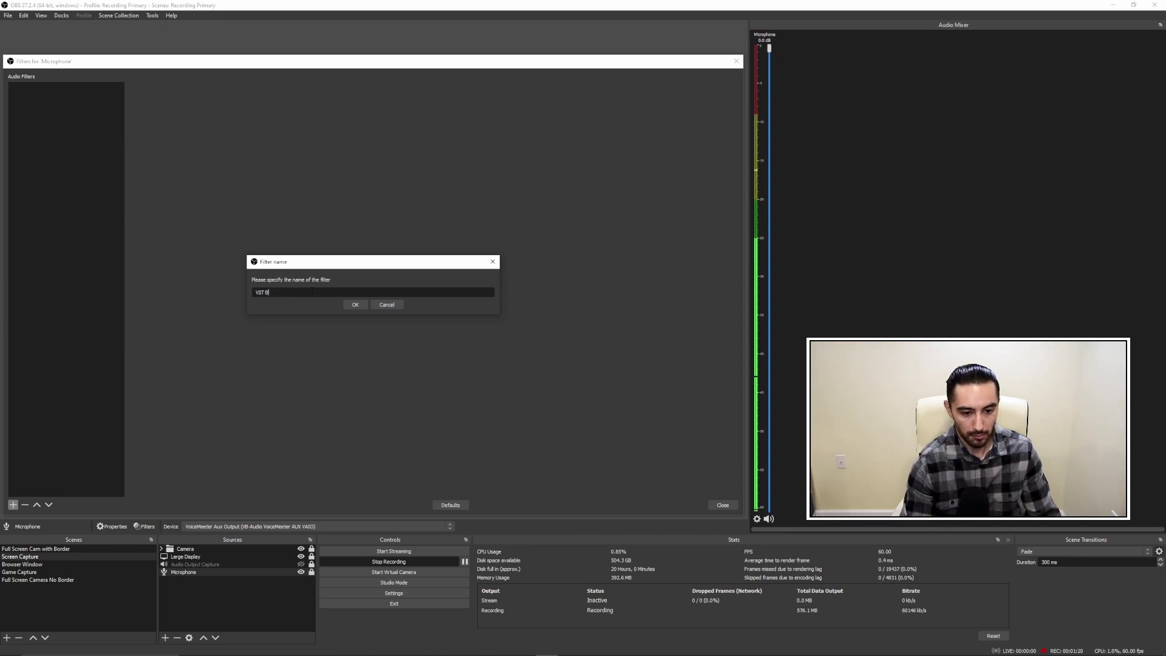
type("ackground ")
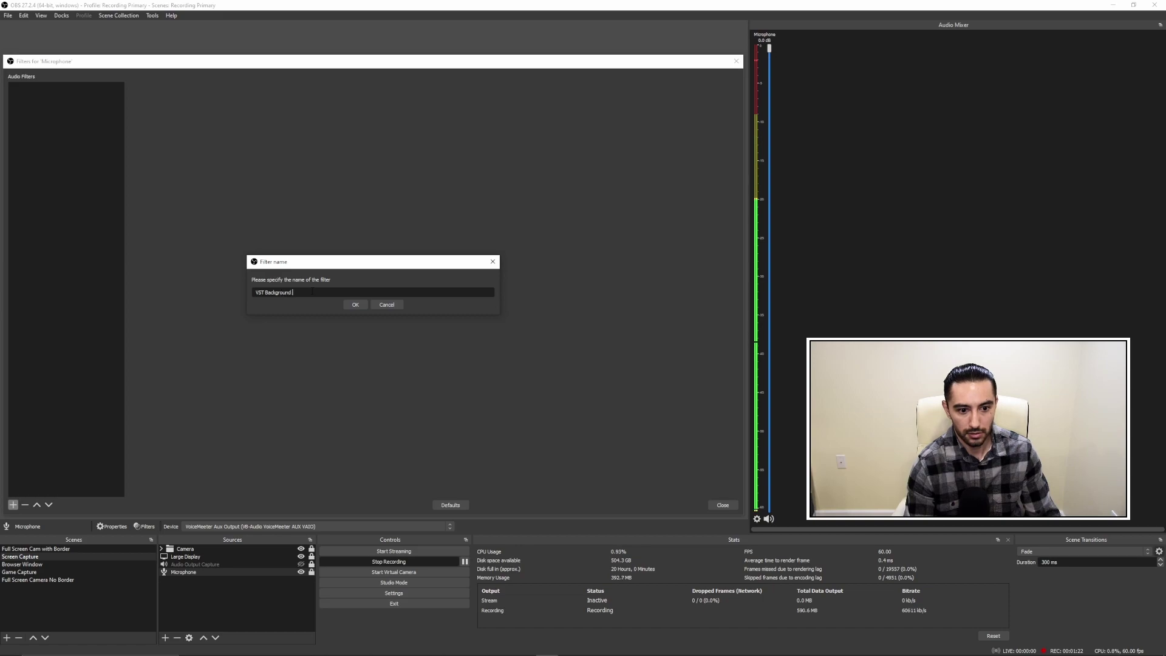
type("Noise Removal")
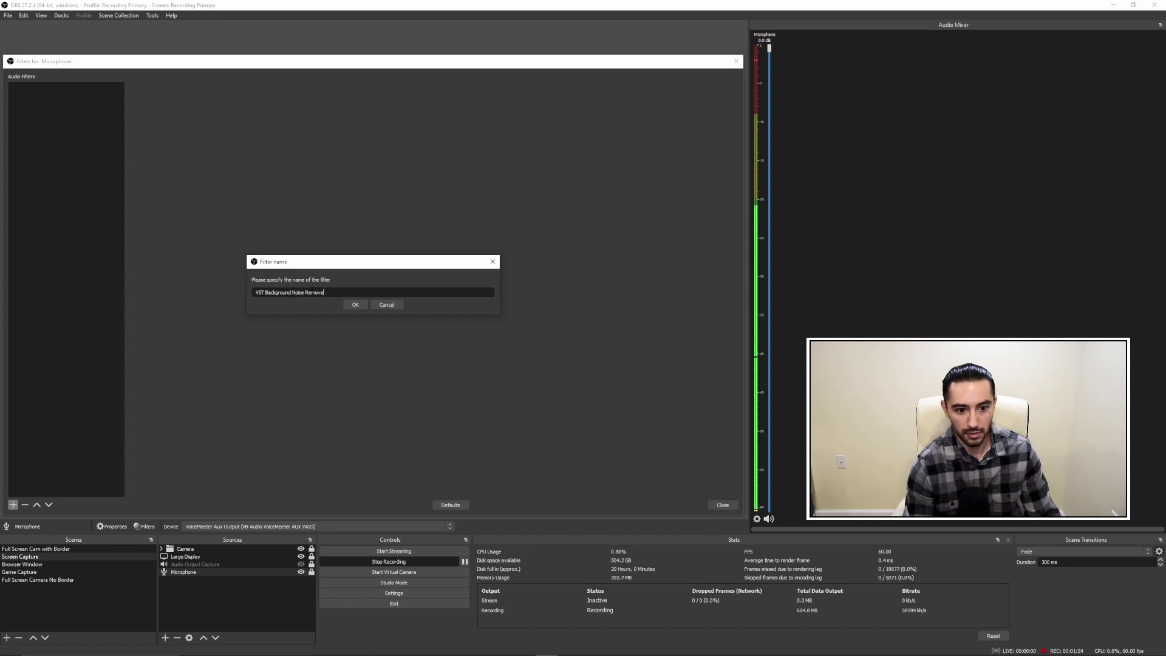
key("Return")
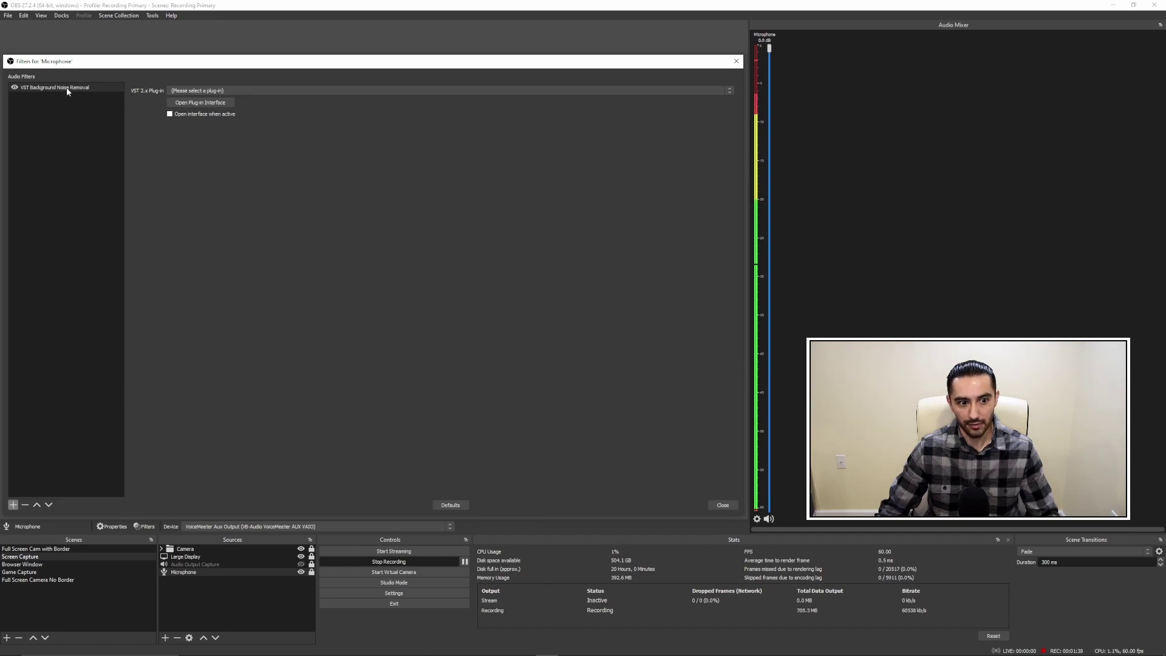
Load the reafir_standalone plug-in into the noise removal filter and open its interface over the filters window.
left_click(264, 91)
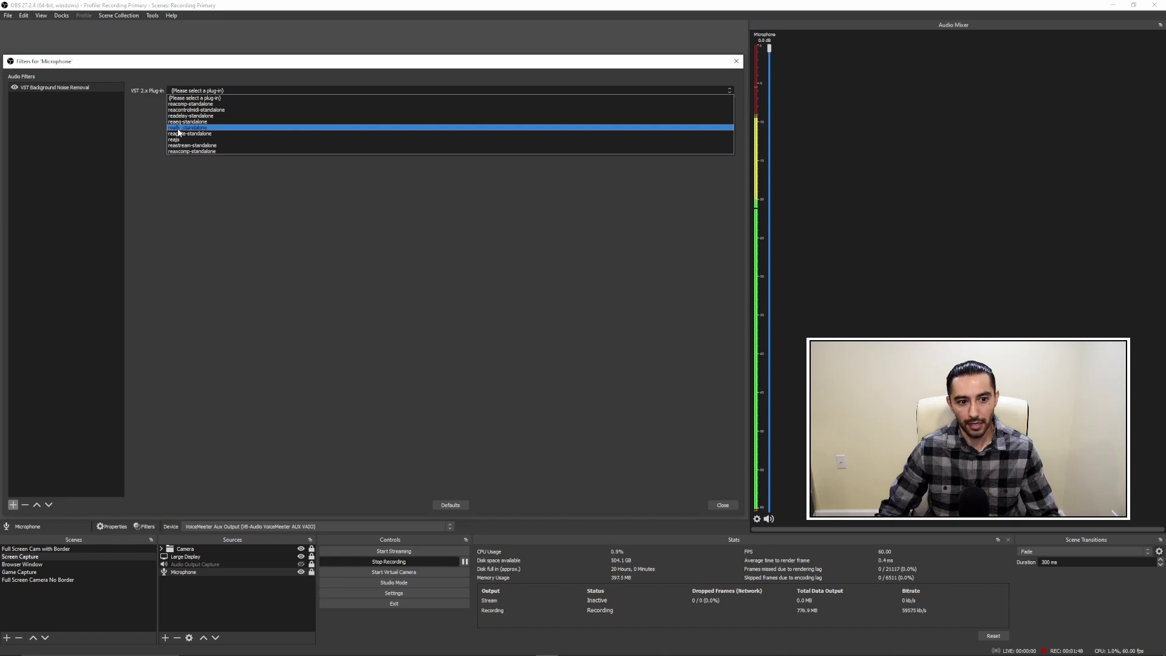
left_click(212, 127)
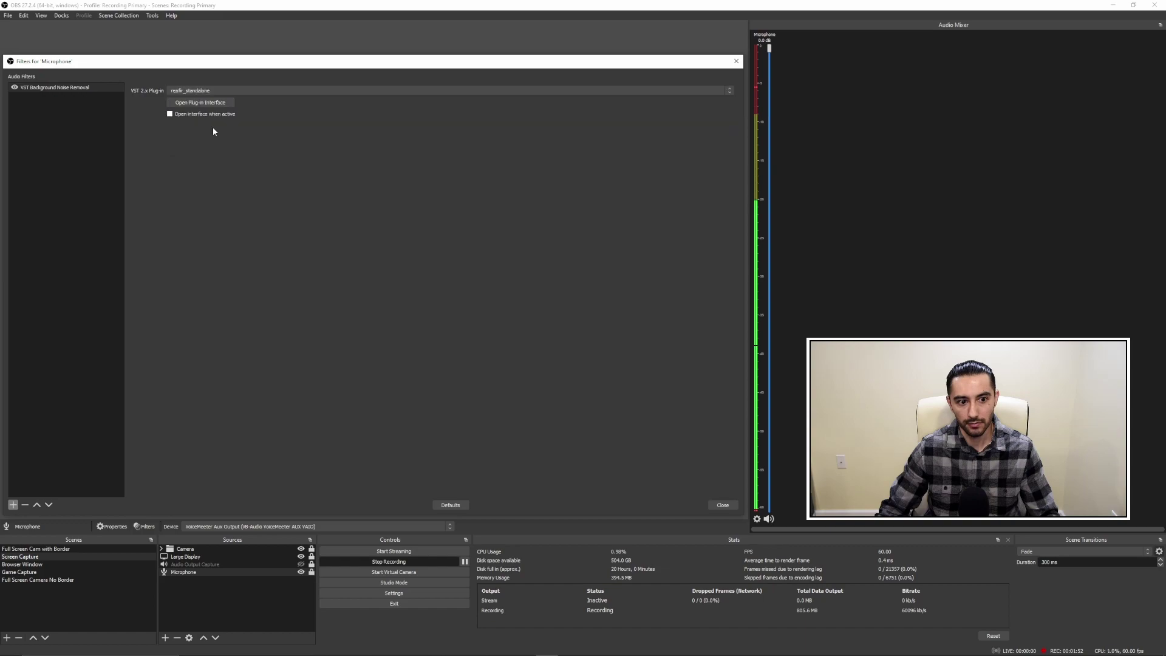
left_click(212, 102)
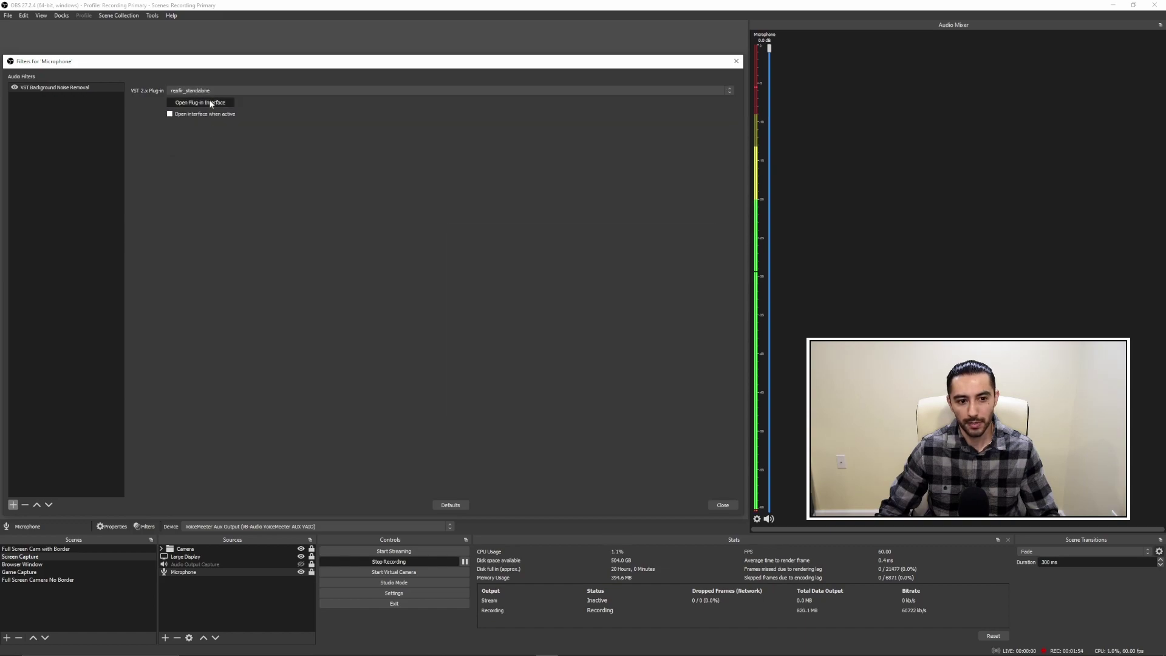
left_click_drag(577, 228, 386, 114)
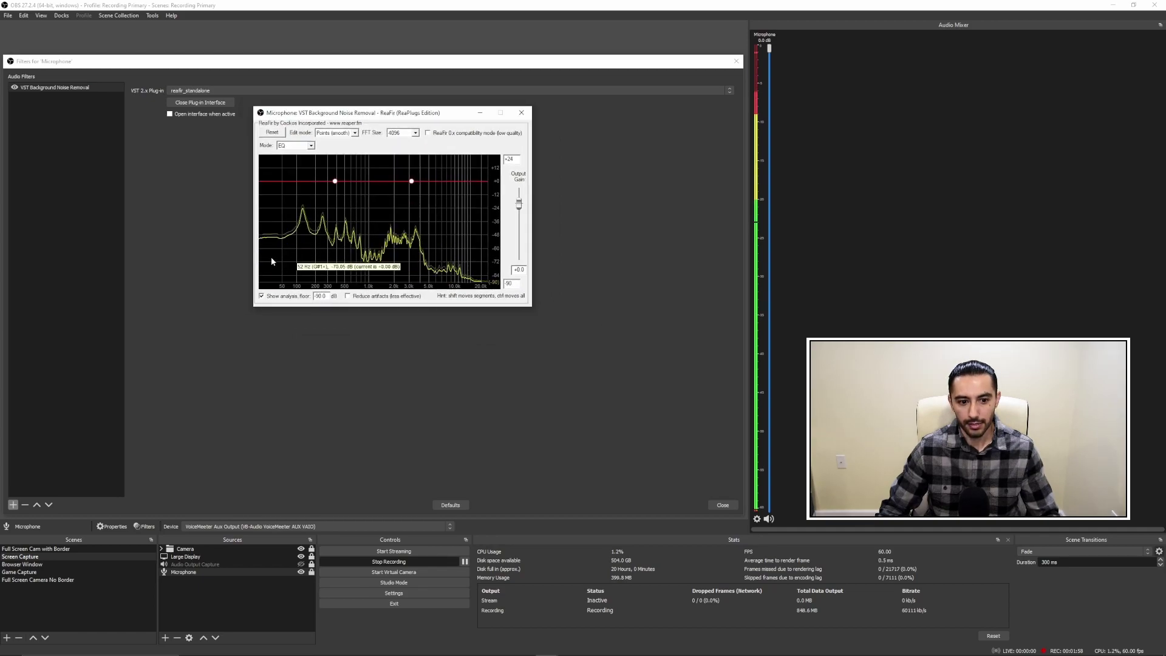
Set ReaFir to Subtract mode and capture the background noise with automatic noise profile building, turning that option off once the profile is captured.
left_click(335, 181)
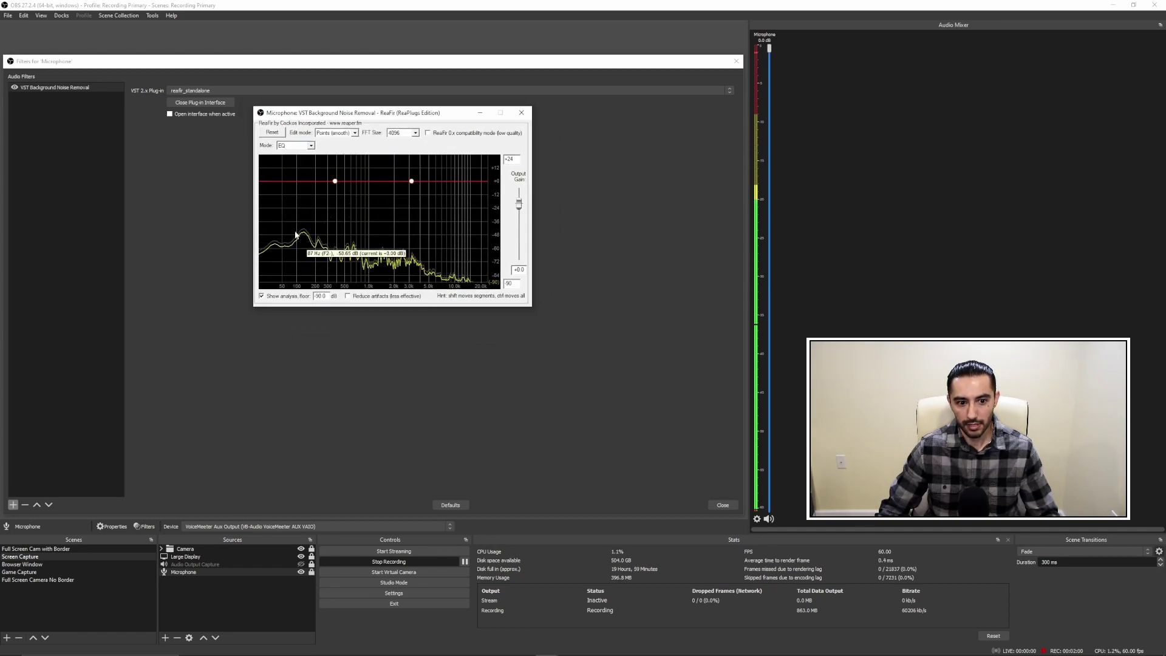
left_click(310, 146)
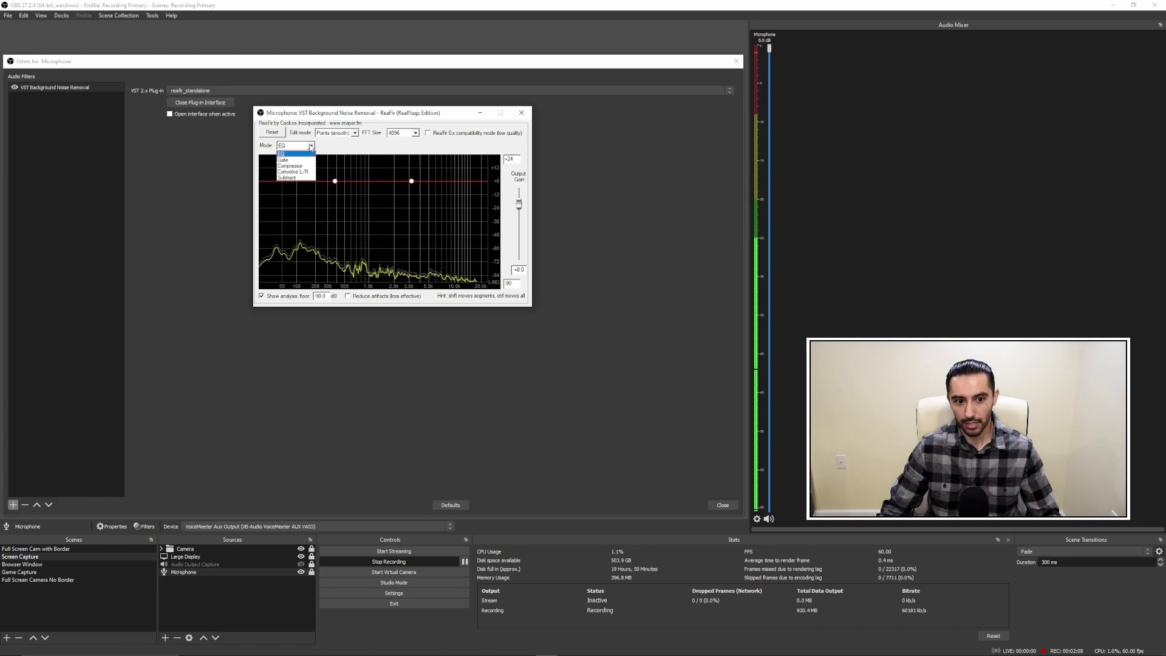
left_click(335, 148)
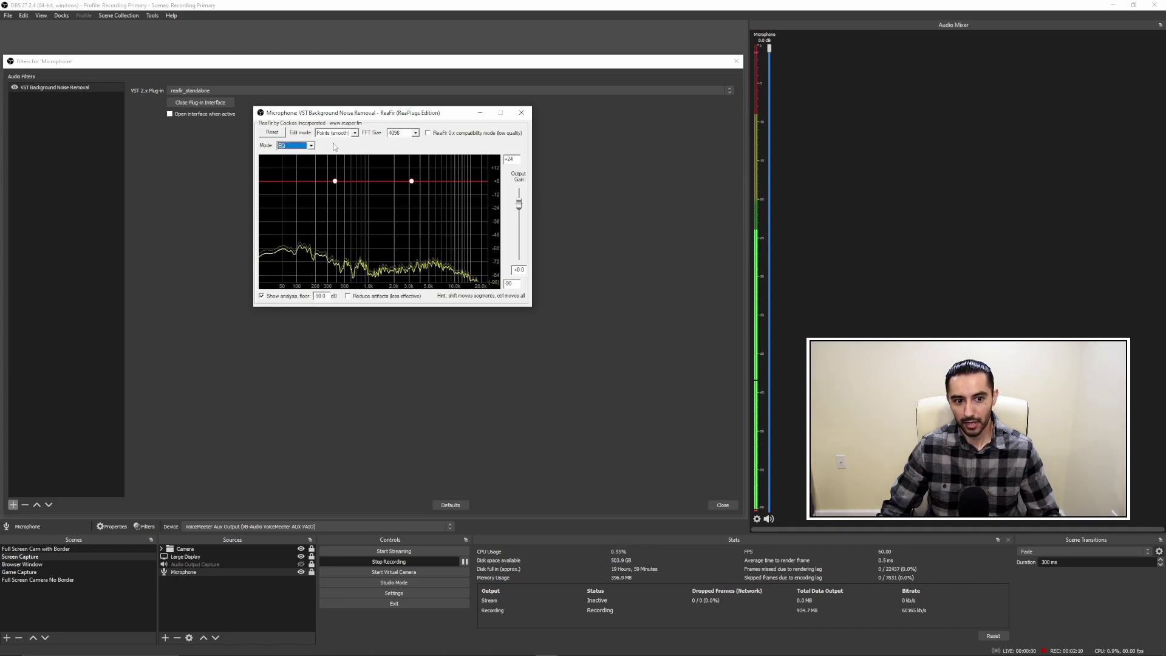
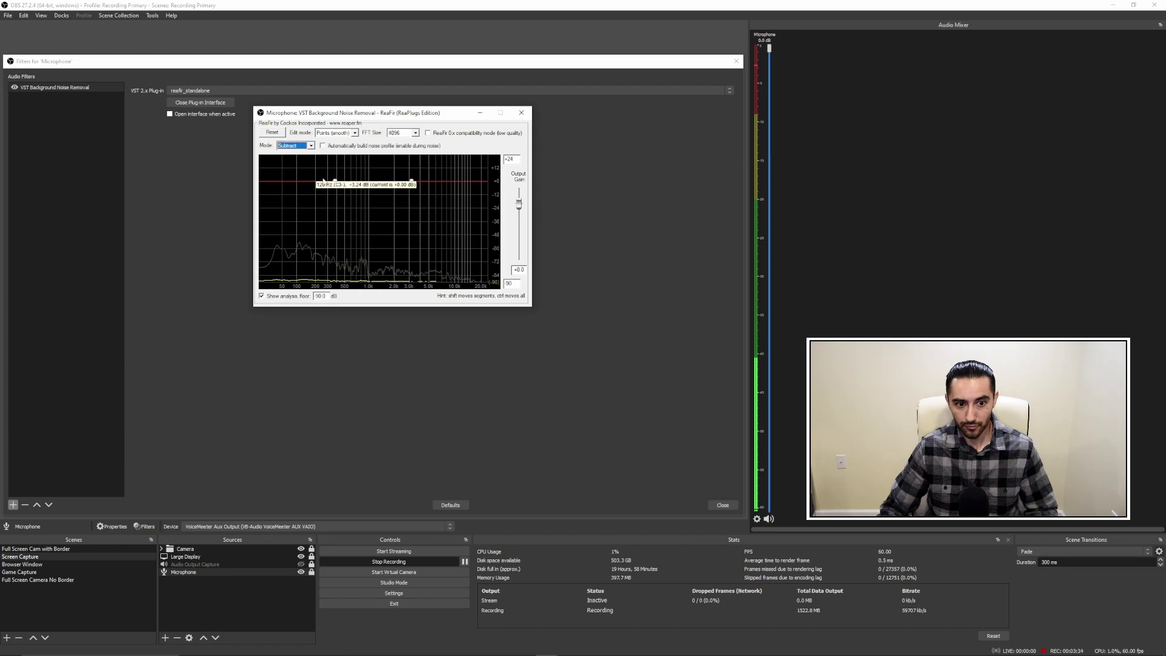
left_click(323, 146)
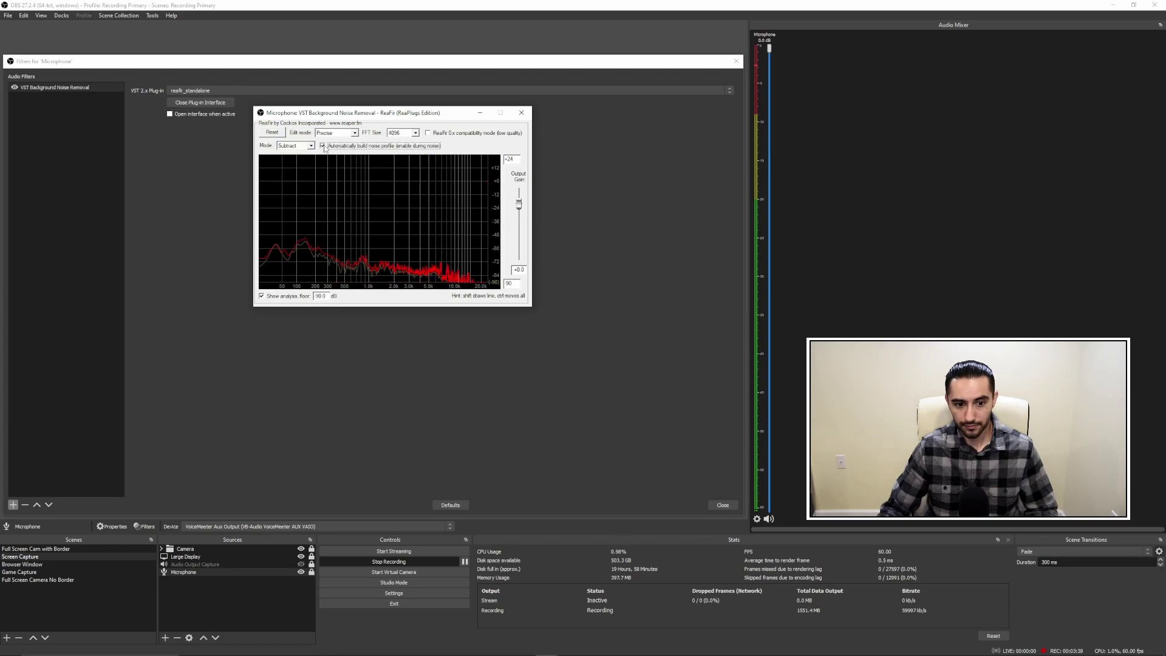
left_click(322, 146)
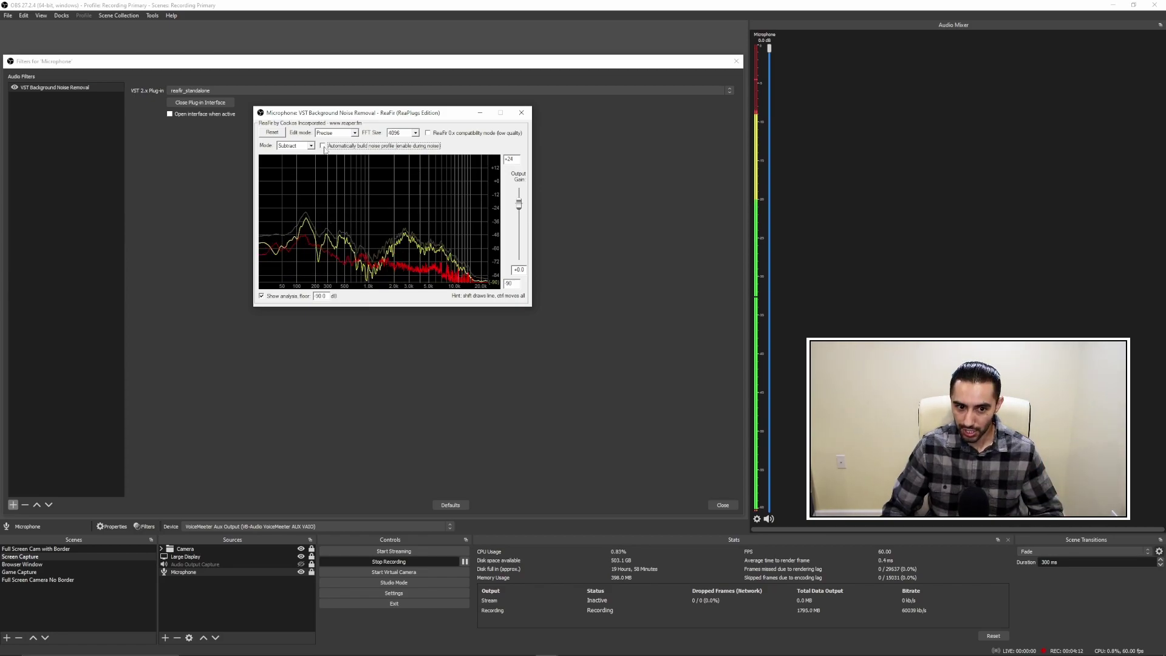
left_click(521, 113)
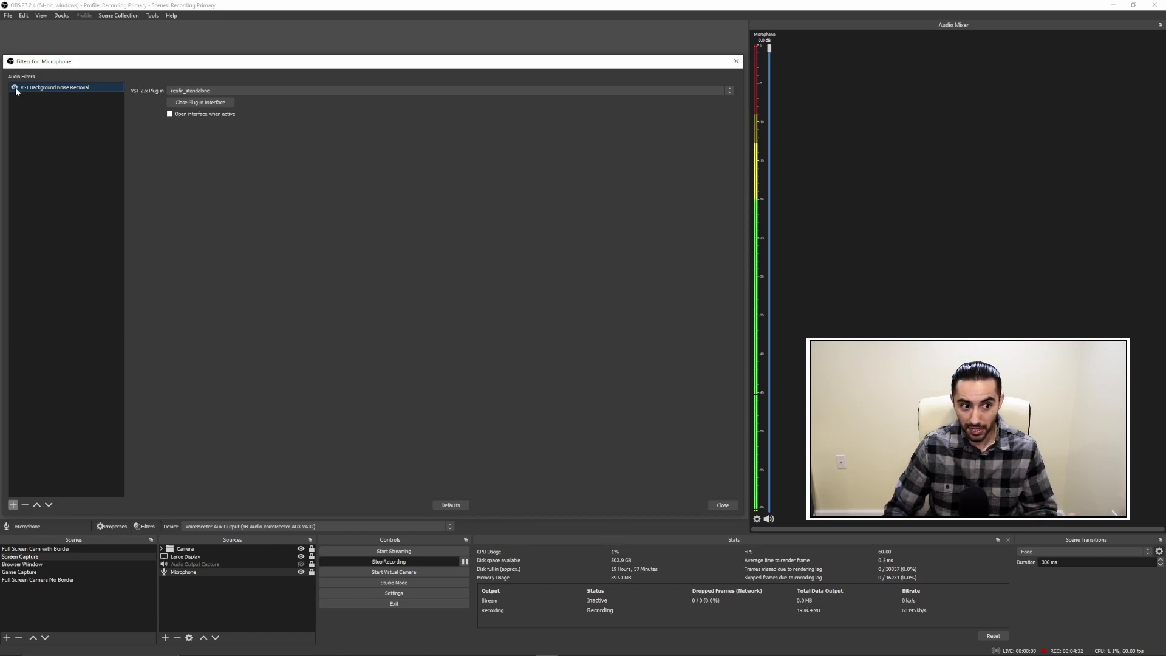
Disable and re-enable the VST Background Noise Removal filter to compare the microphone sound without and with it.
left_click(15, 86)
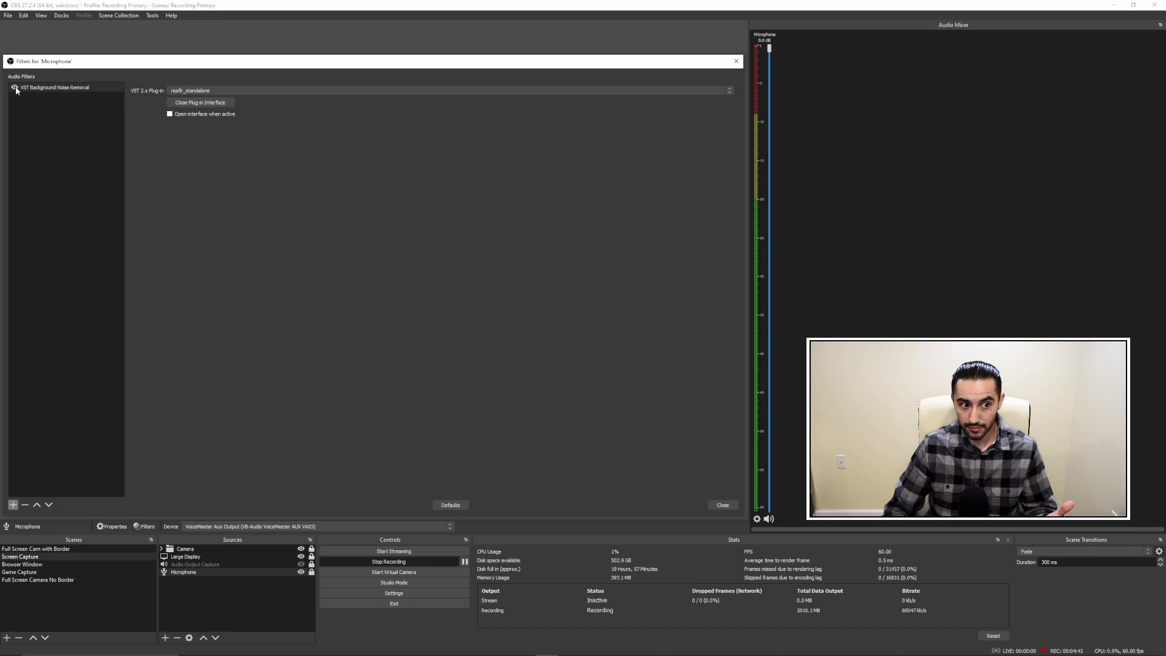
left_click(15, 87)
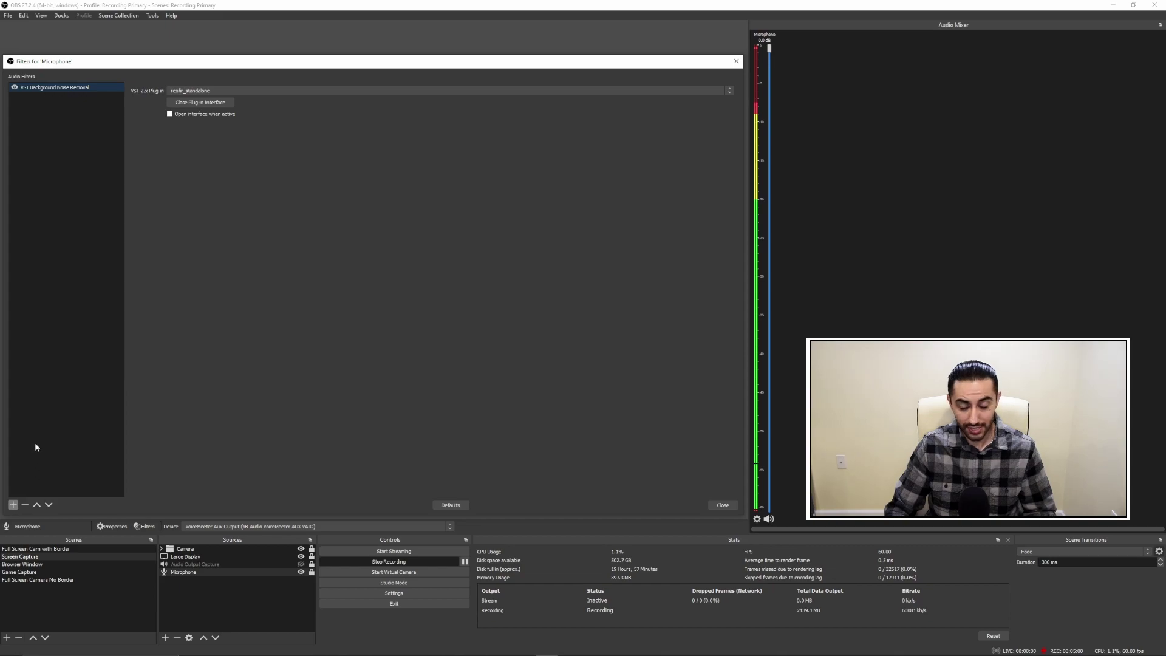
Add a VST 2.x Plug-in filter named "VST Compressor" to the microphone.
left_click(13, 506)
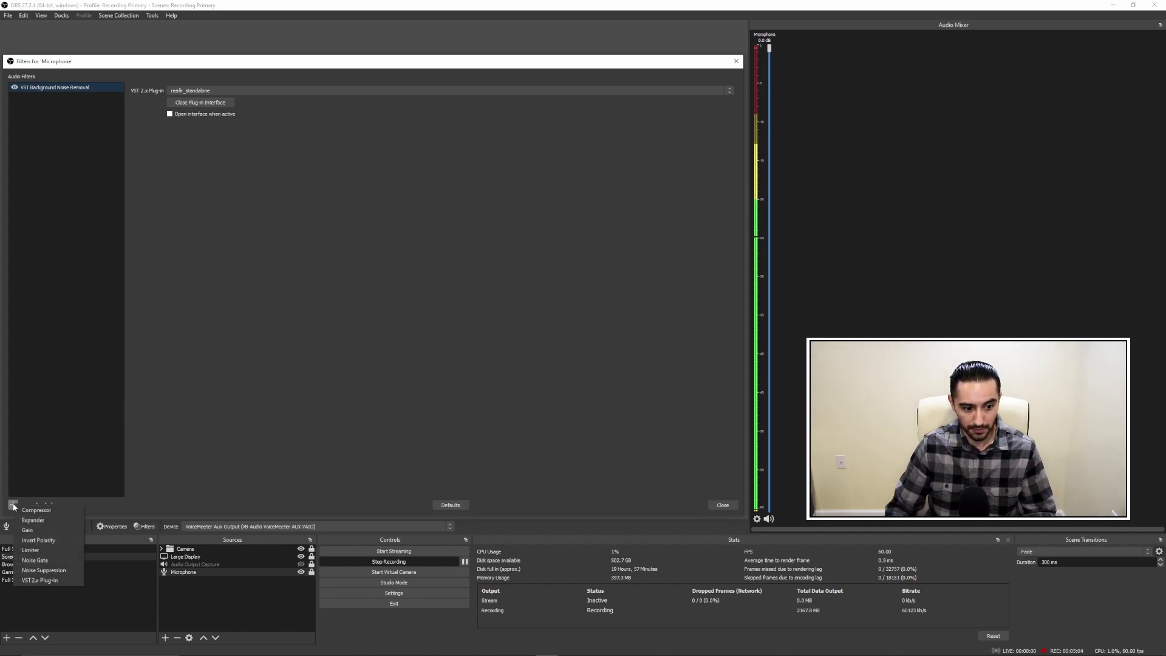
left_click(61, 581)
left_click_drag(295, 292, 265, 292)
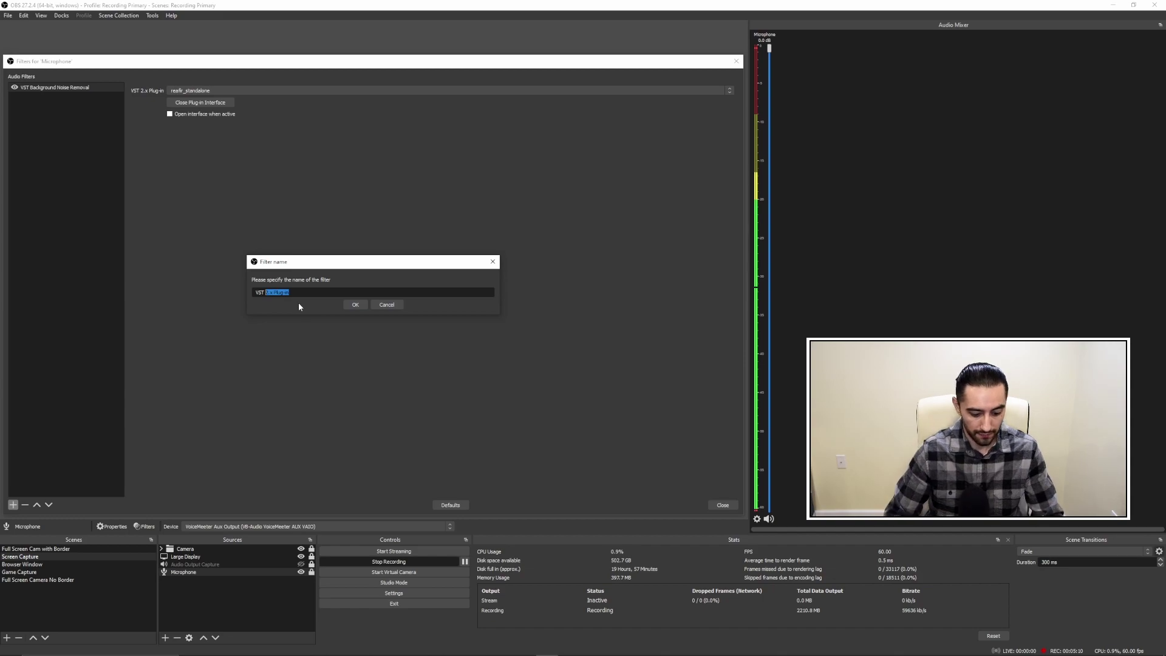
type("Compressor")
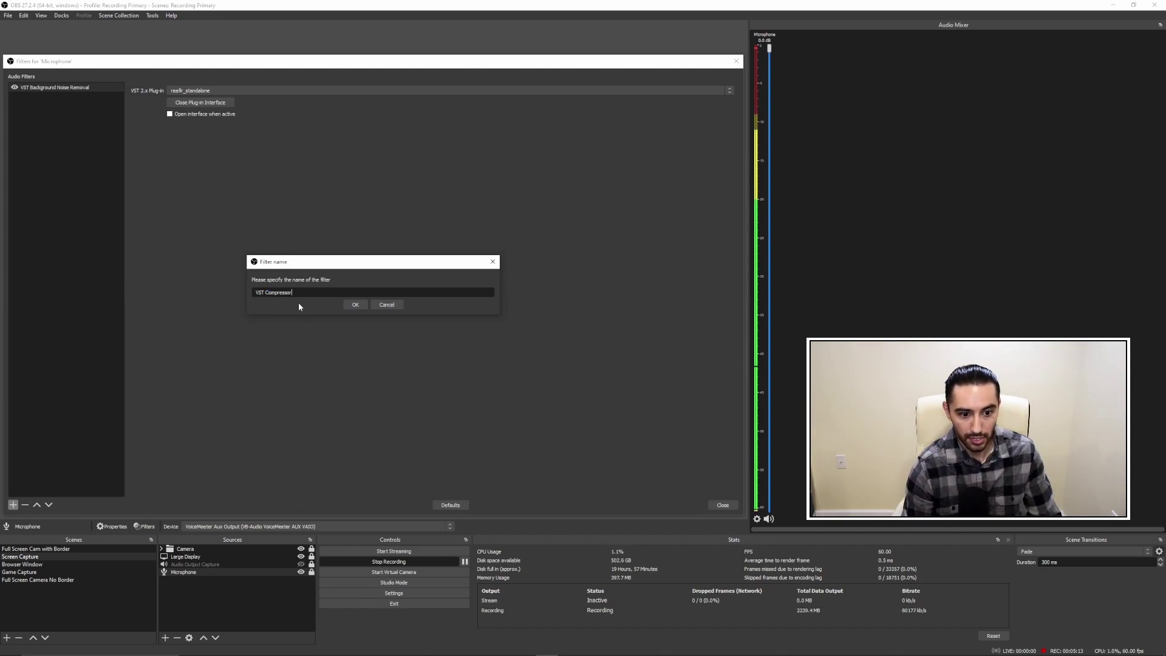
key("Return")
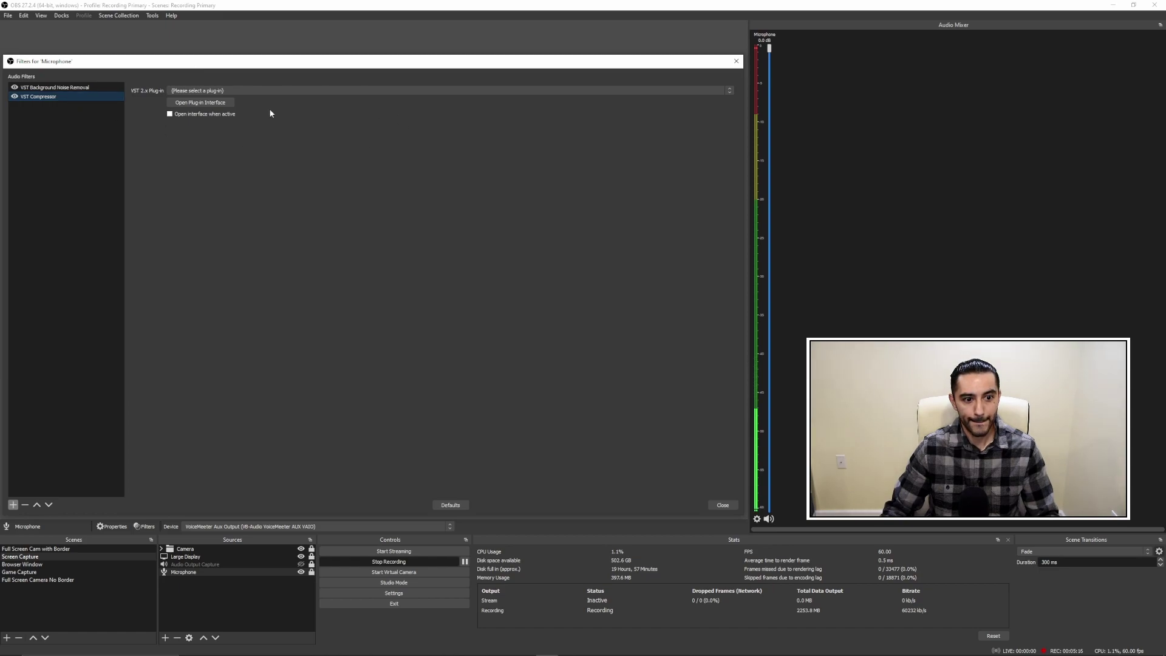
Load the reacomp-standalone plug-in into the VST Compressor filter and open its interface over the filters window.
left_click(262, 92)
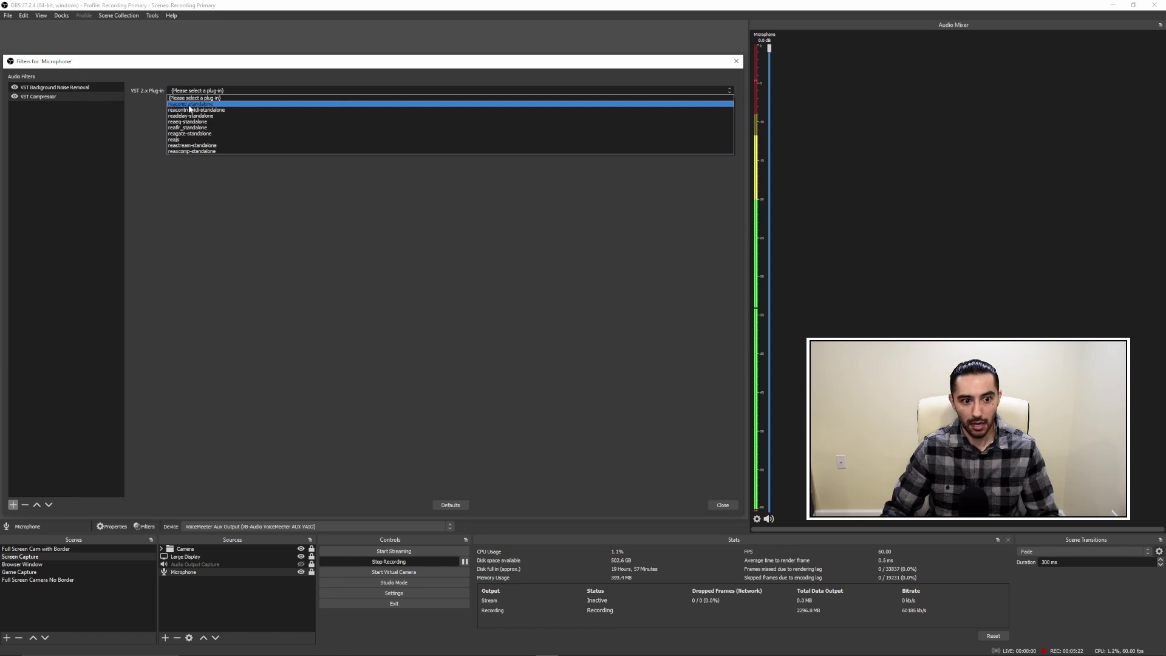
left_click(228, 104)
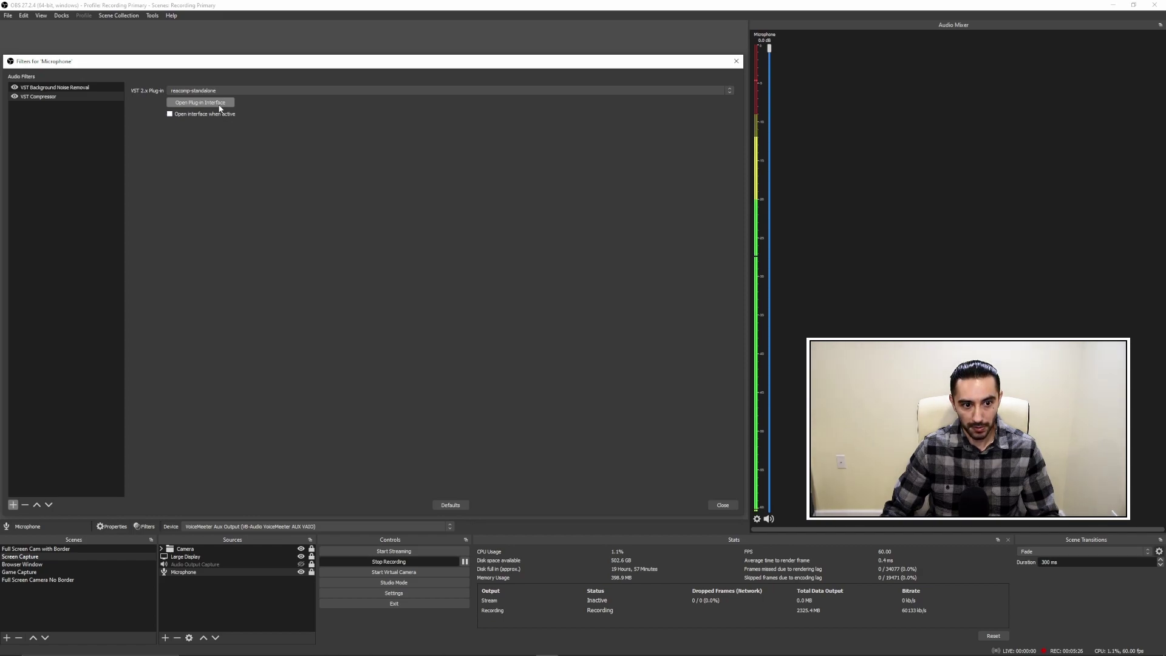
left_click(219, 107)
left_click_drag(559, 251, 361, 121)
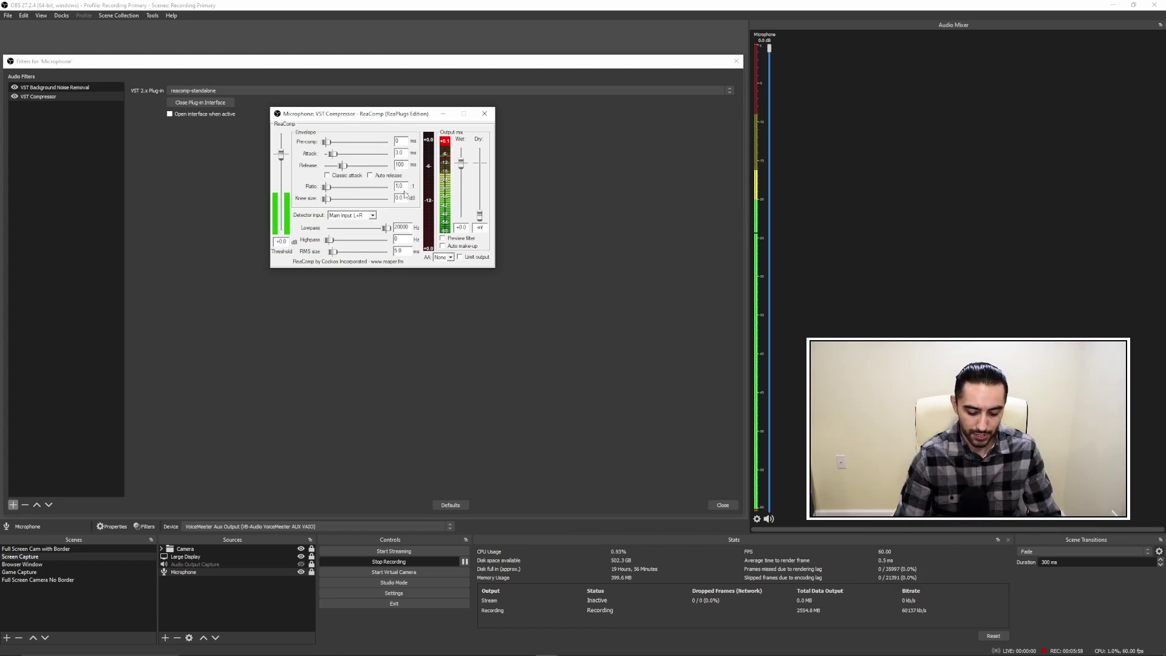
Set ReaComp's ratio to 4 and lower its threshold to about -21.6 dB.
type("4")
key("Return")
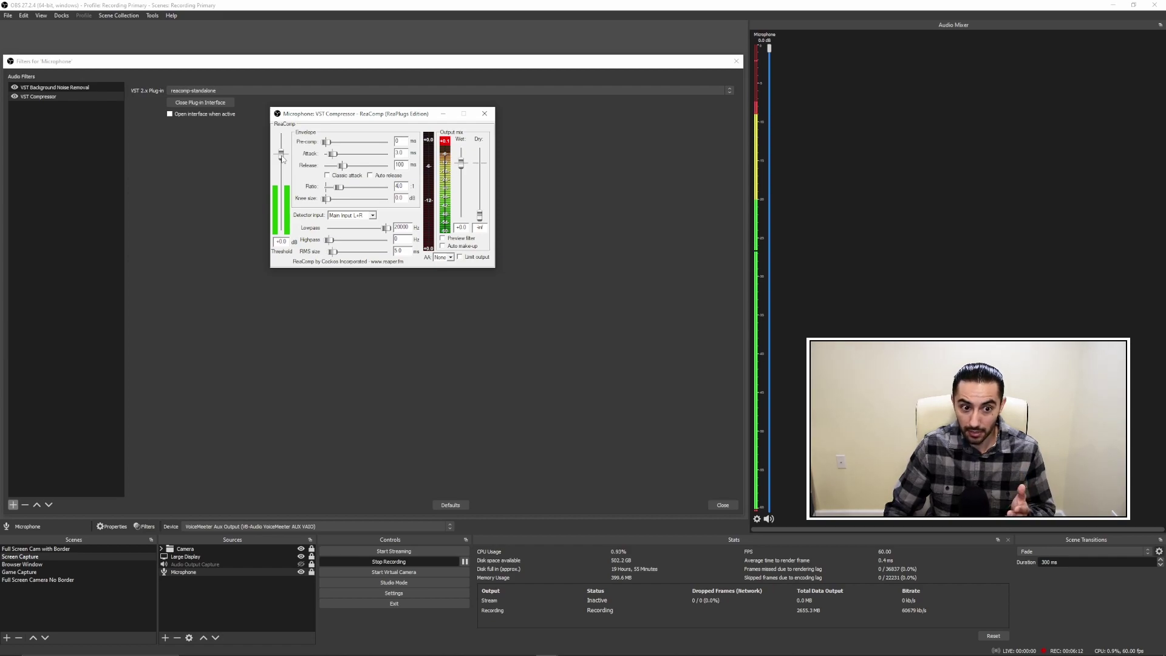
left_click_drag(282, 159, 283, 179)
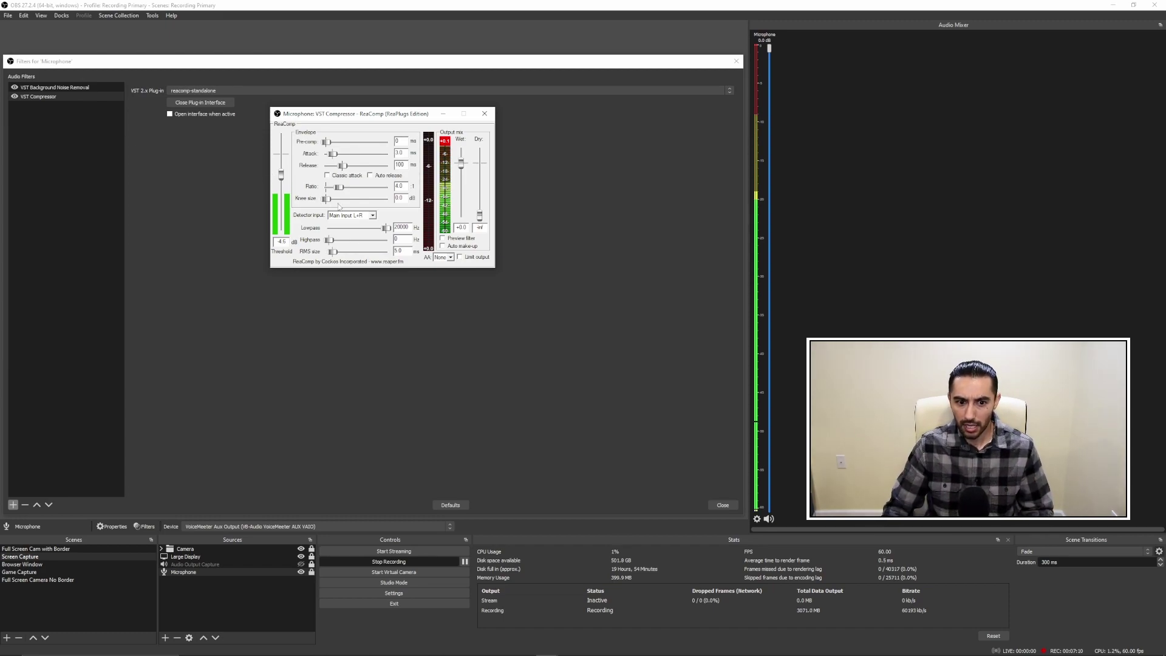
mouse_move(388, 118)
left_mouse_down()
mouse_move(422, 150)
mouse_move(398, 128)
mouse_move(404, 118)
left_mouse_up()
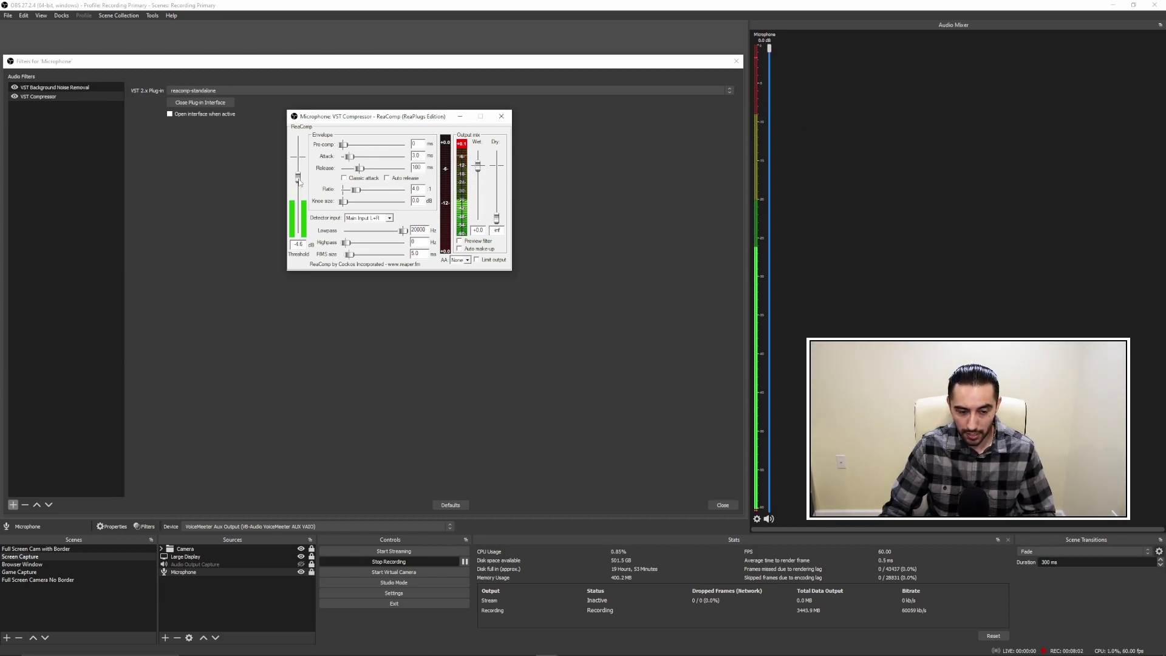
left_click_drag(299, 182, 297, 198)
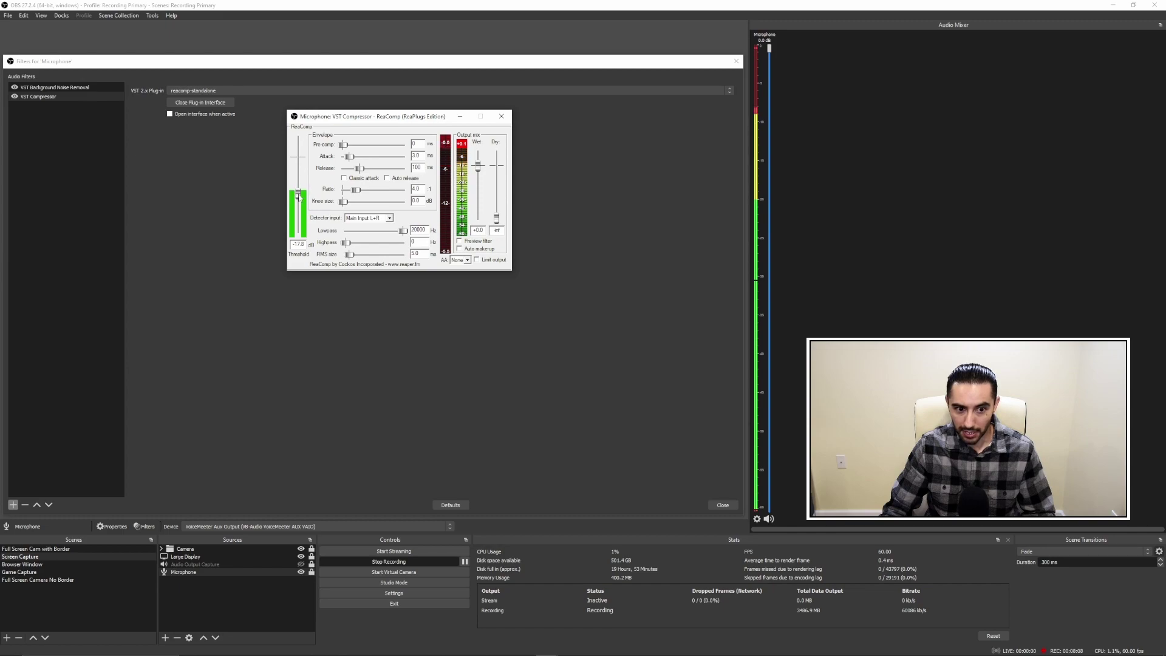
left_click_drag(298, 199, 298, 201)
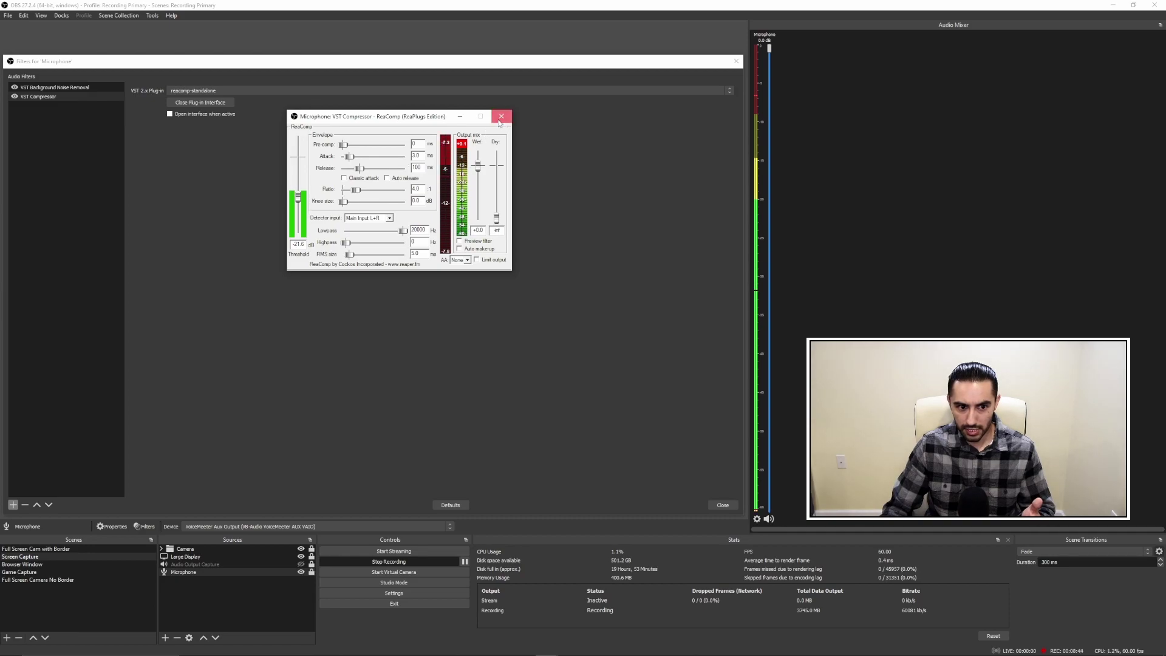
Close the ReaComp interface and turn the VST Compressor filter back on after comparing the sound without it.
left_click(194, 103)
left_click(195, 104)
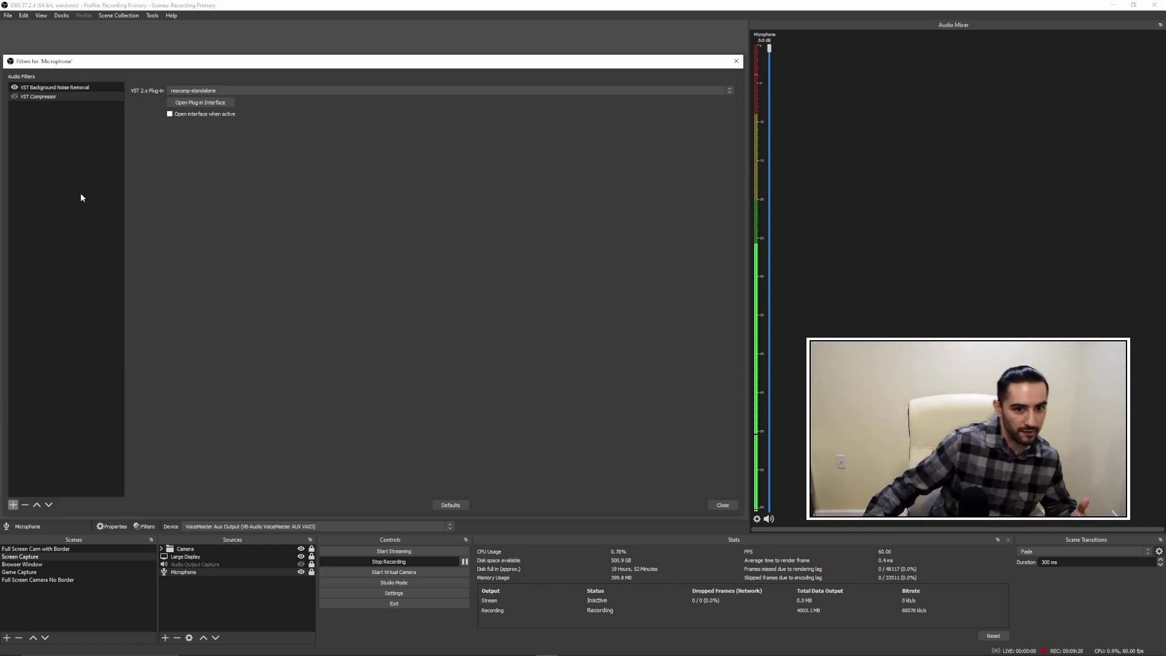
left_click(15, 96)
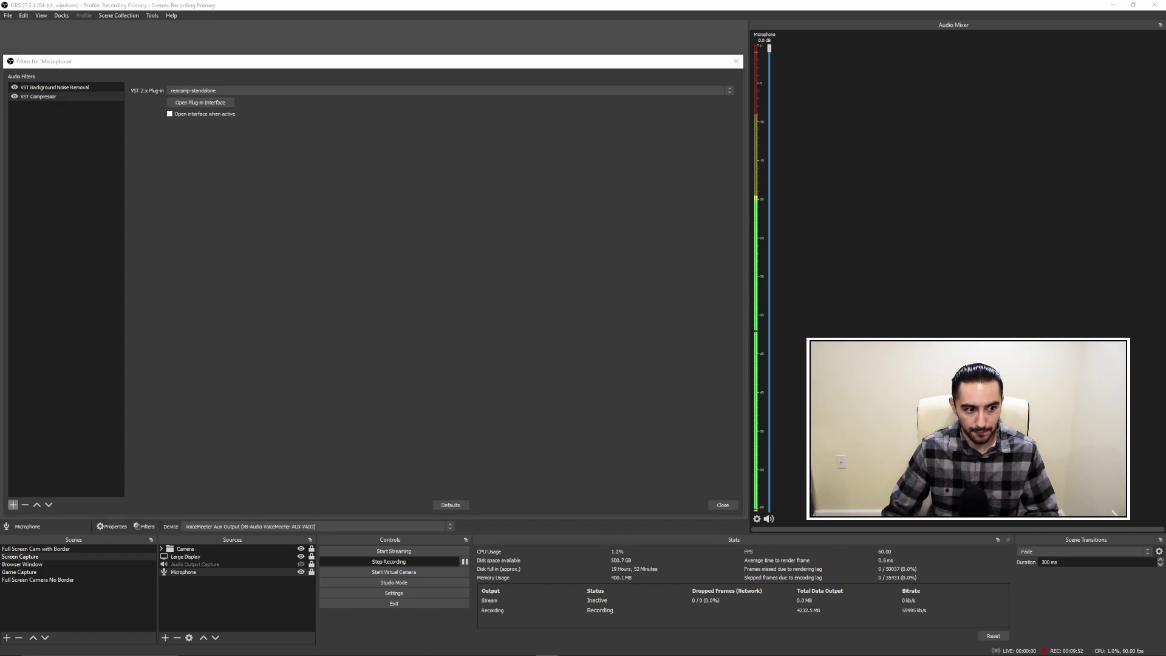
Add another VST 2.x Plug-in filter named "VST Noise Gate" to the microphone.
left_click(13, 506)
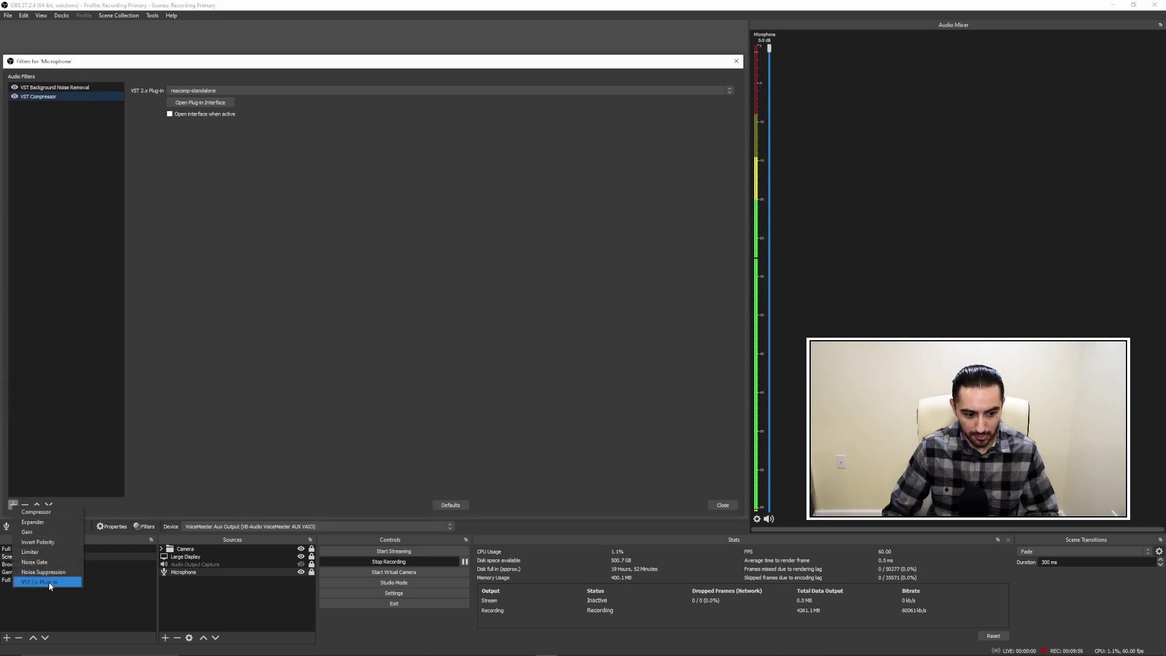
left_click(49, 581)
left_click(297, 295)
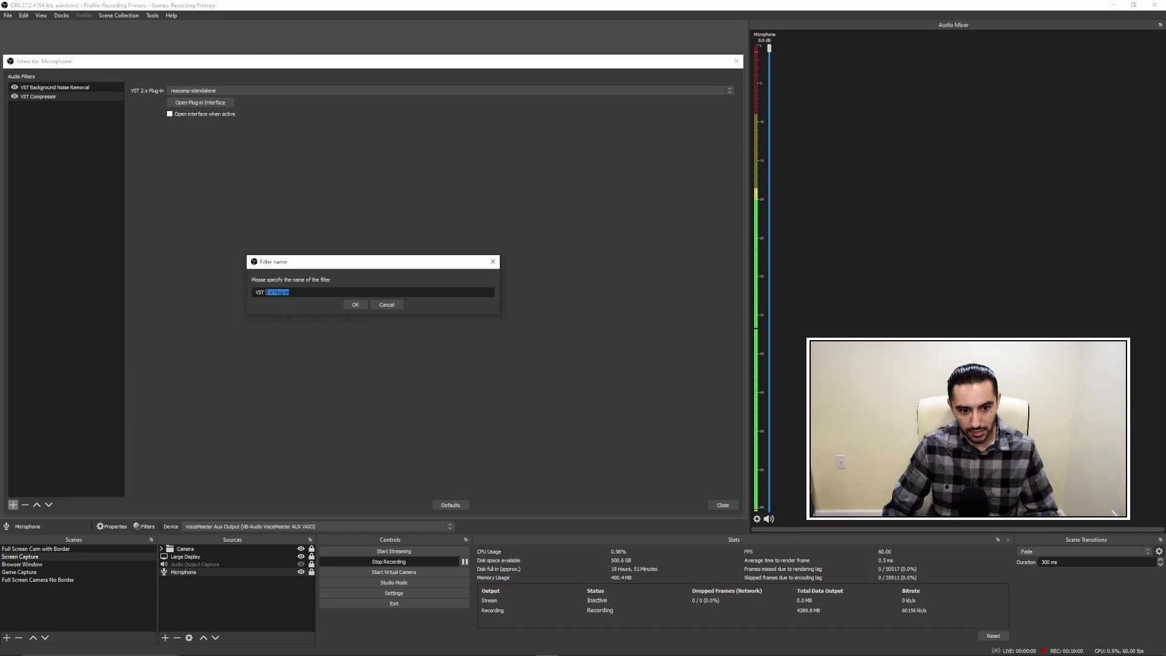
type("Noise Gate")
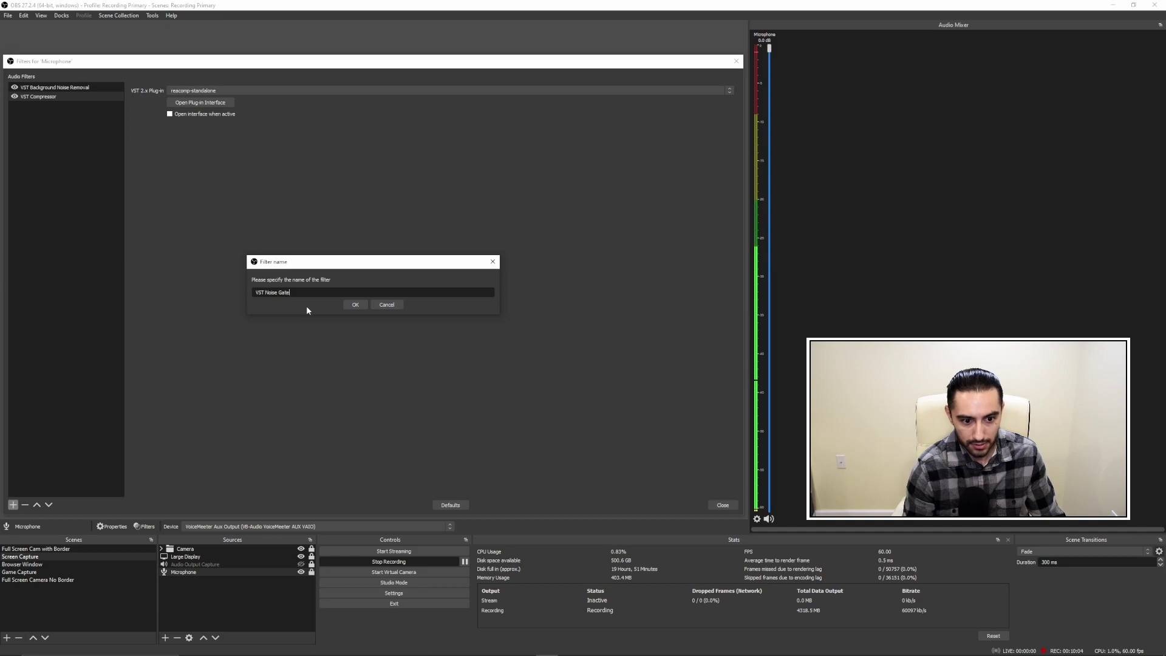
key("Return")
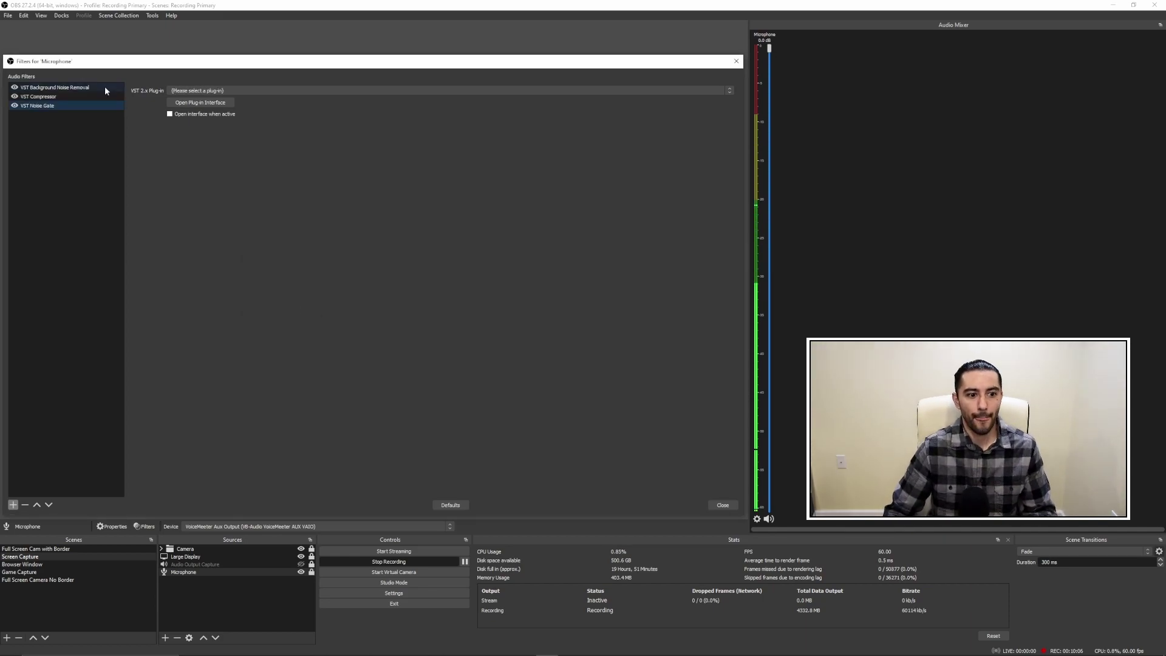
Load the reagate-standalone plug-in into the VST Noise Gate filter and open its interface.
left_click(271, 91)
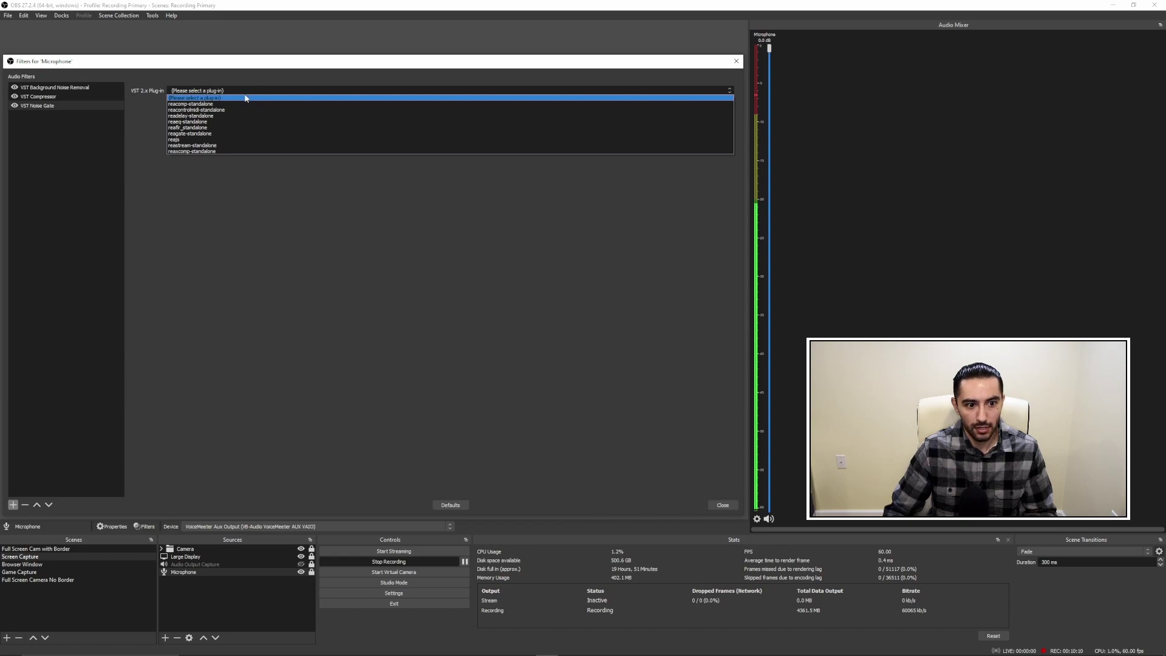
left_click(219, 133)
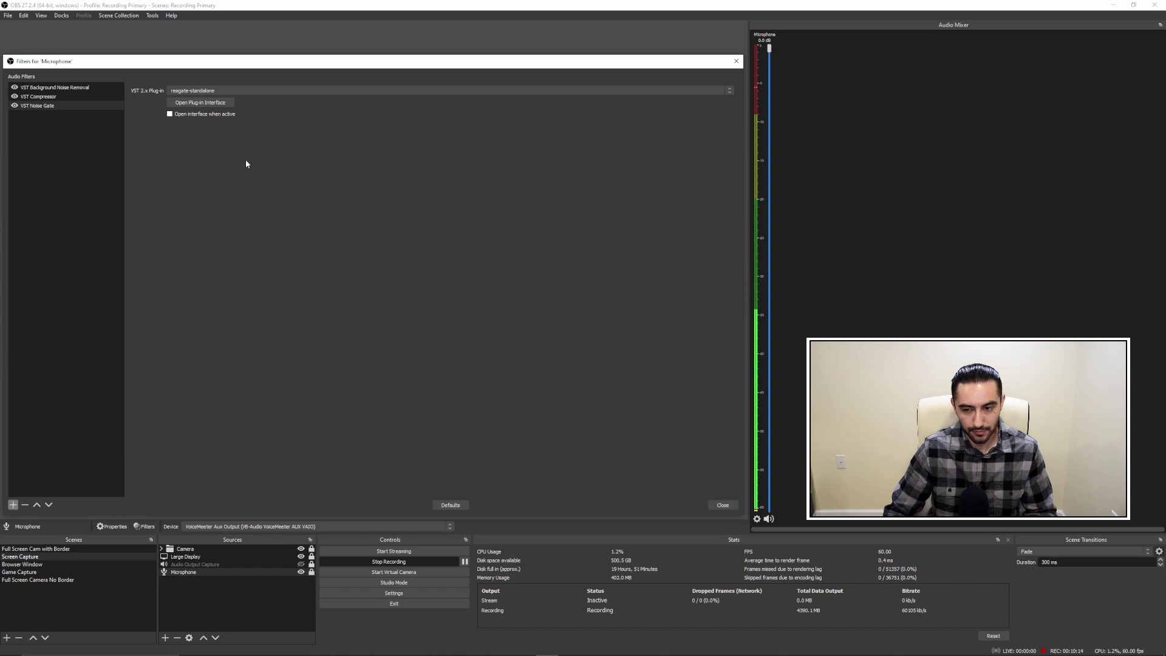
left_click(200, 102)
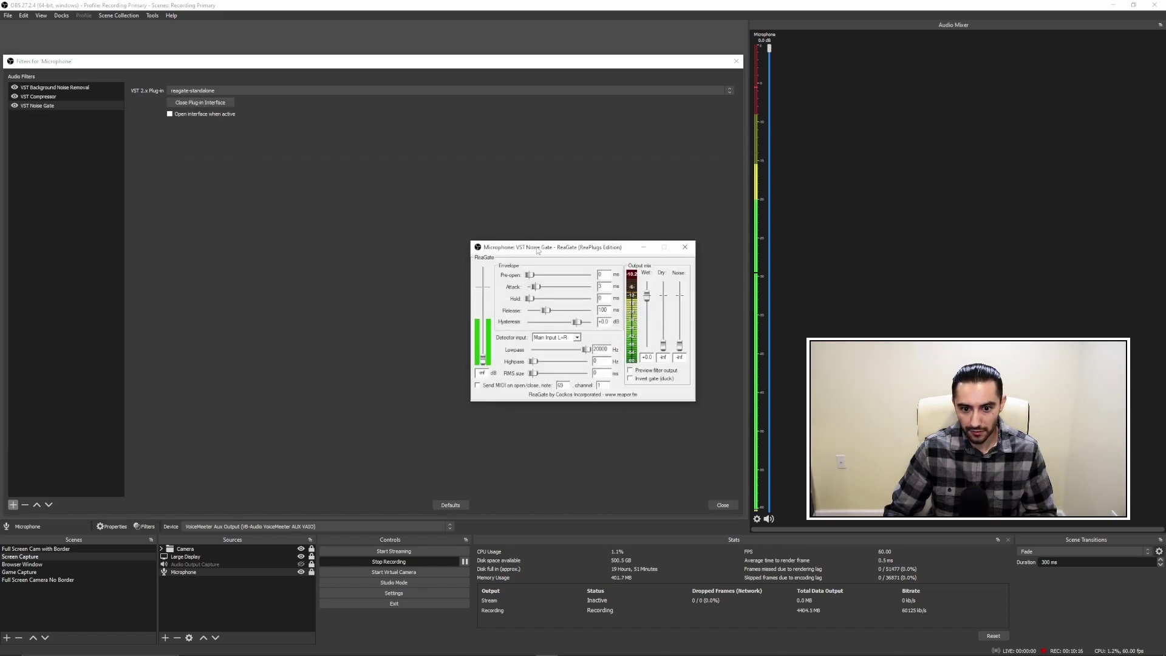
Raise ReaGate's threshold to about -21.6 dB and close its interface window.
left_click_drag(541, 252, 372, 116)
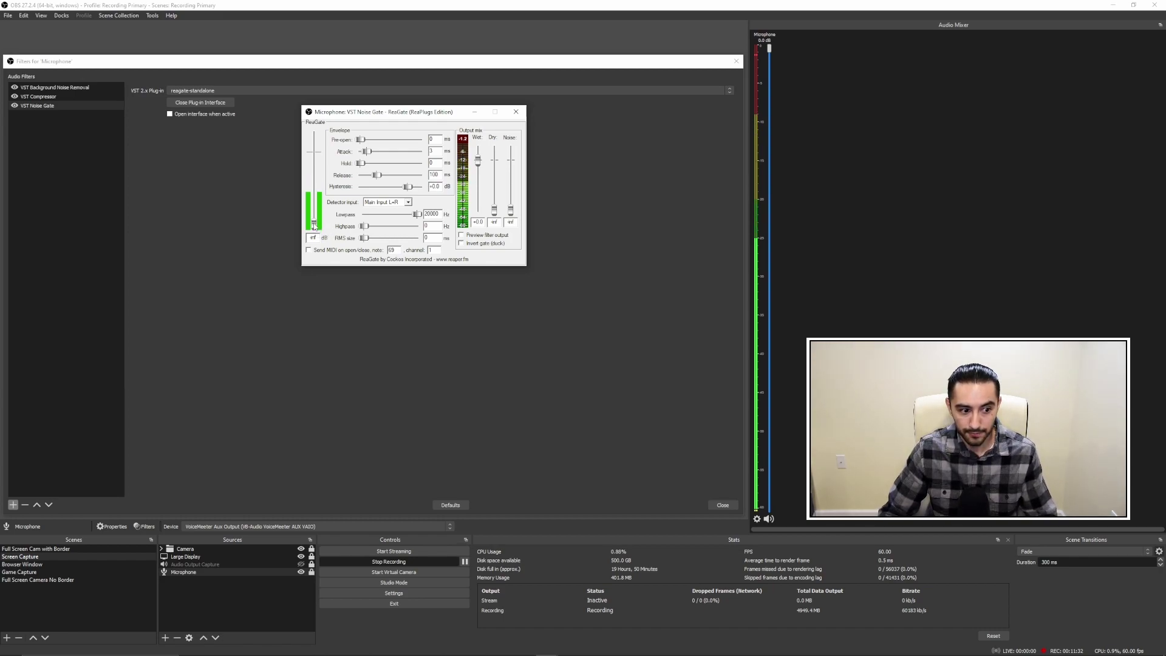
left_click_drag(314, 224, 318, 189)
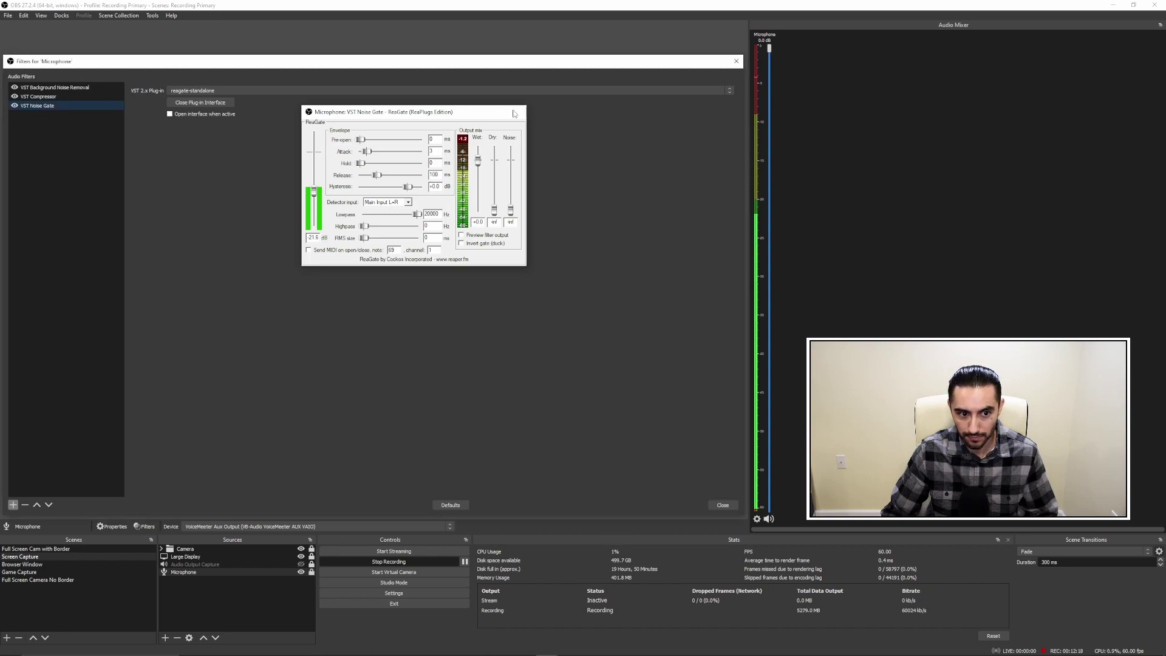
left_click(515, 113)
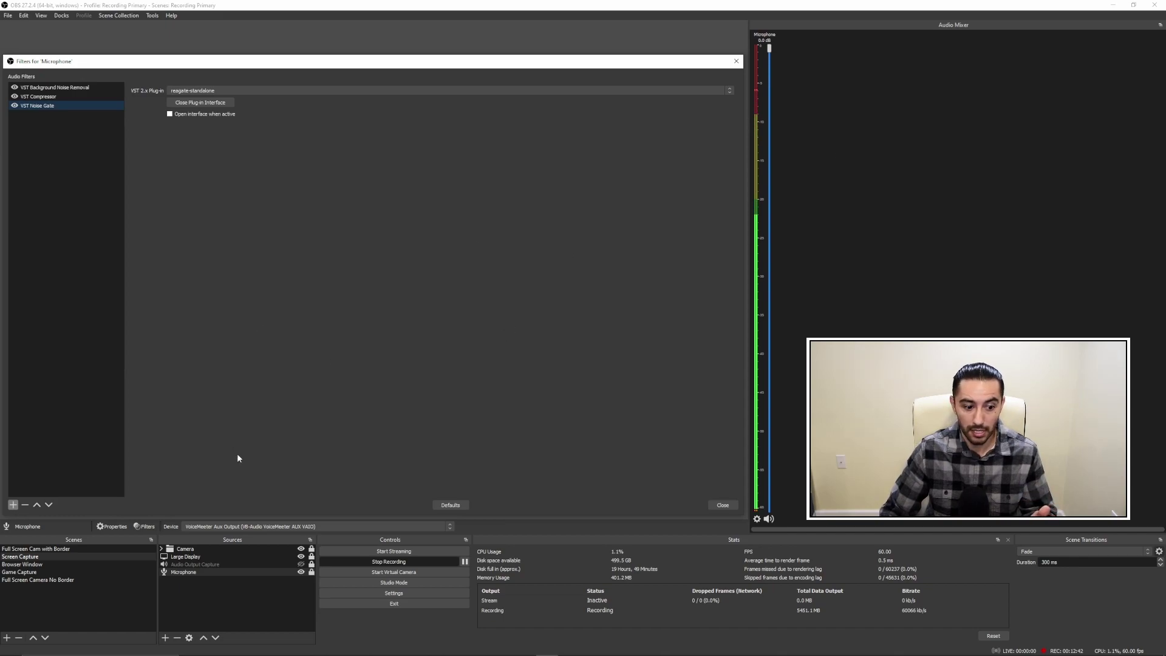
Turn off the VST Compressor filter in the microphone's filter list.
left_click(12, 507)
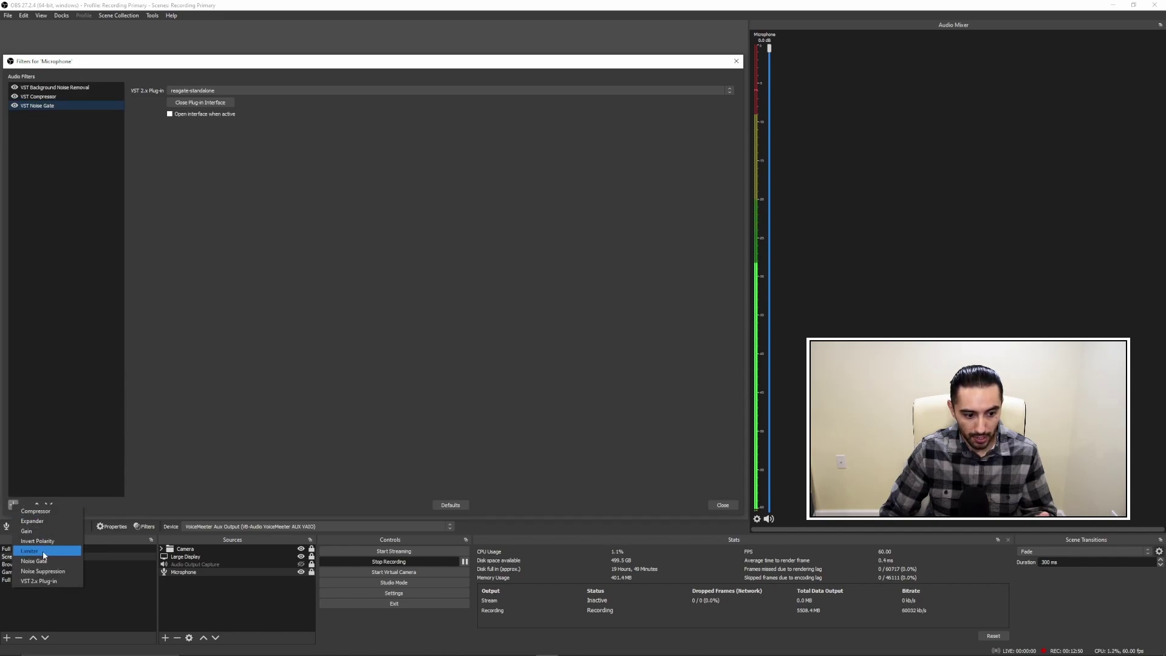
left_click(89, 434)
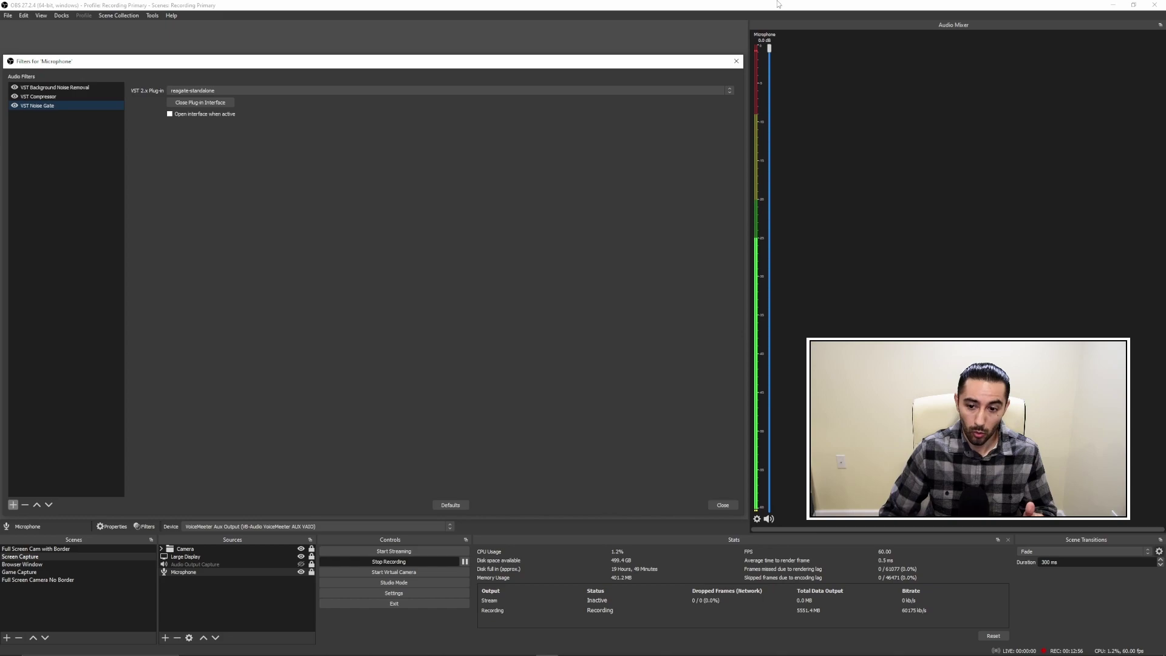
left_click(14, 96)
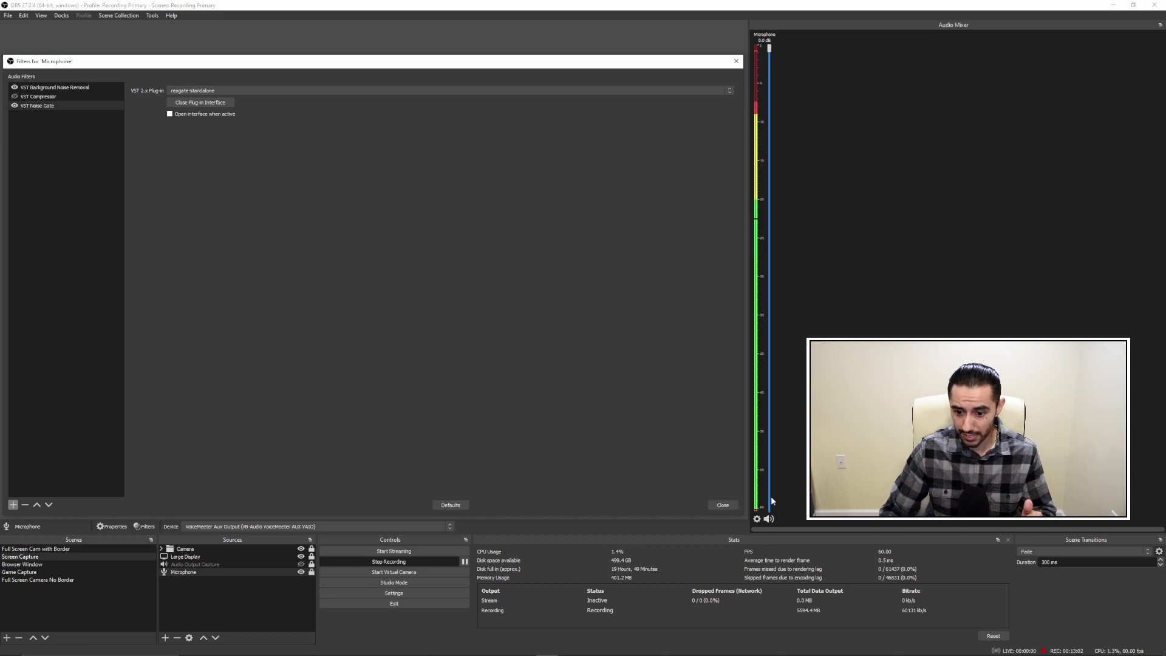
right_click(37, 100)
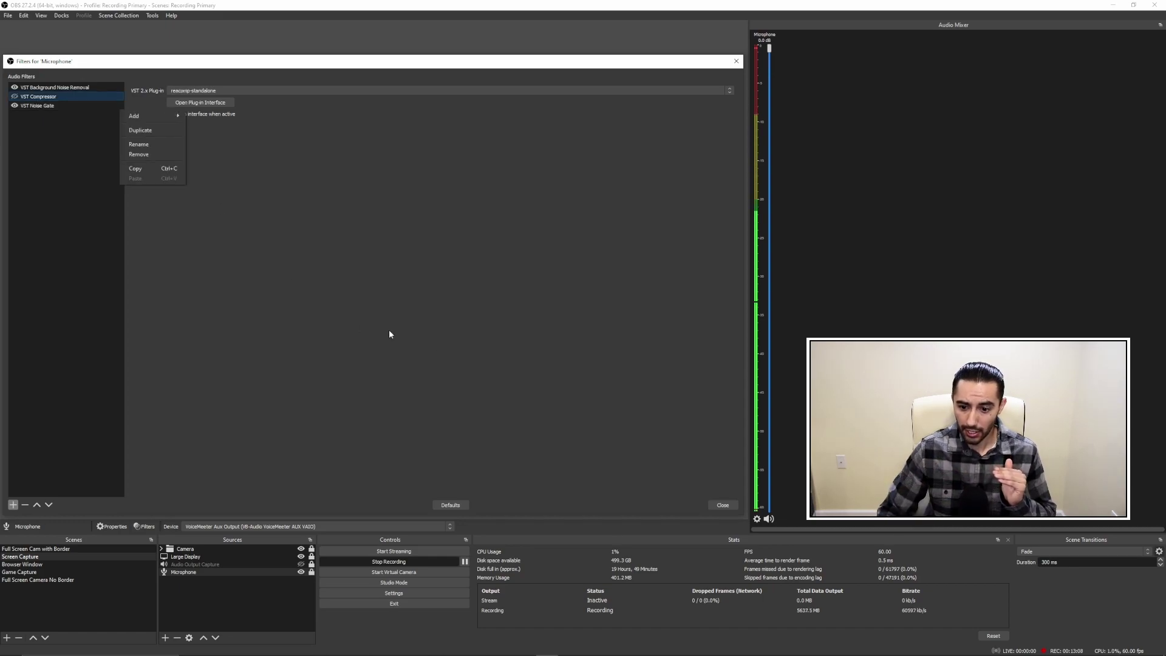
left_click(586, 373)
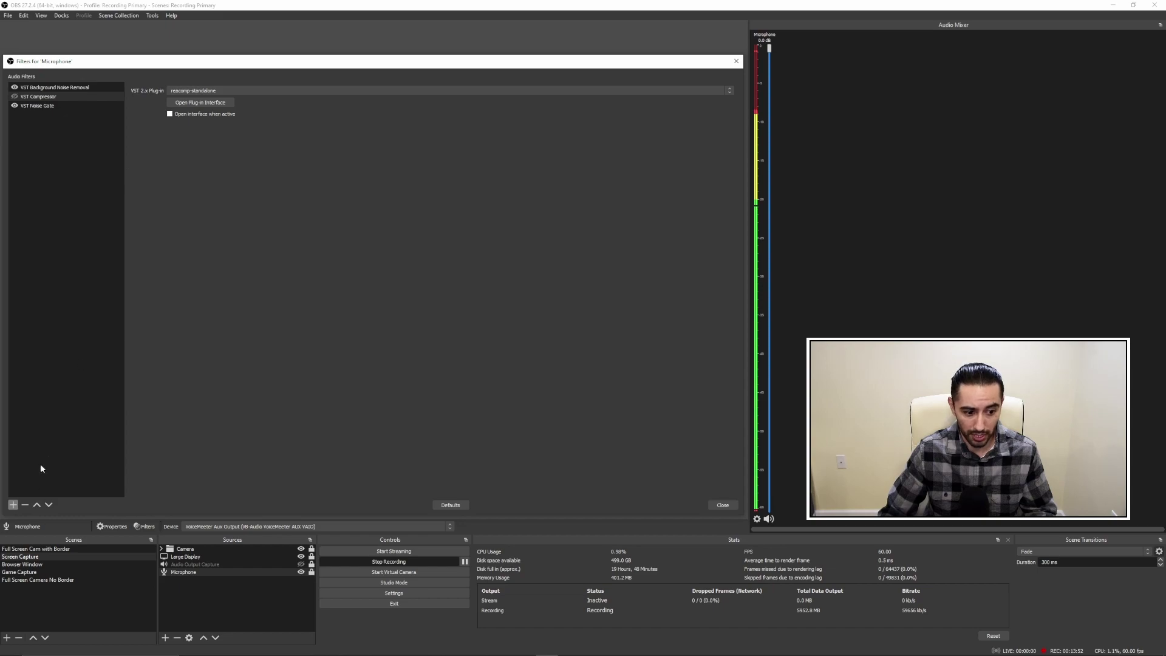
Add a Limiter filter to the microphone, keeping its default name.
left_click(13, 506)
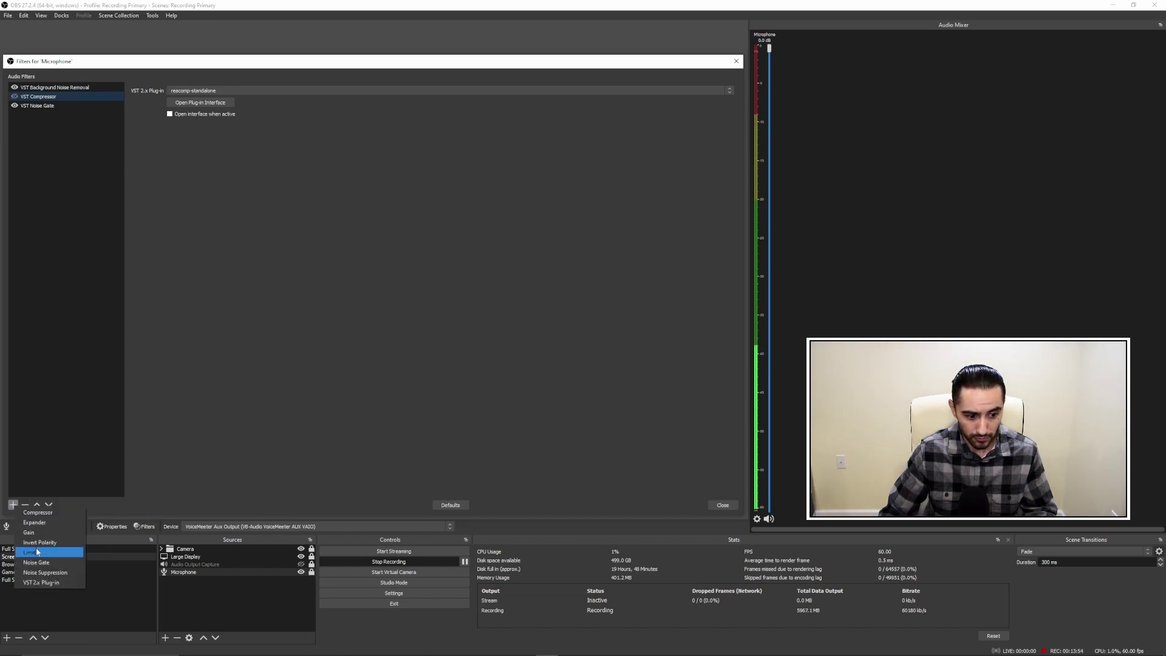
left_click(33, 552)
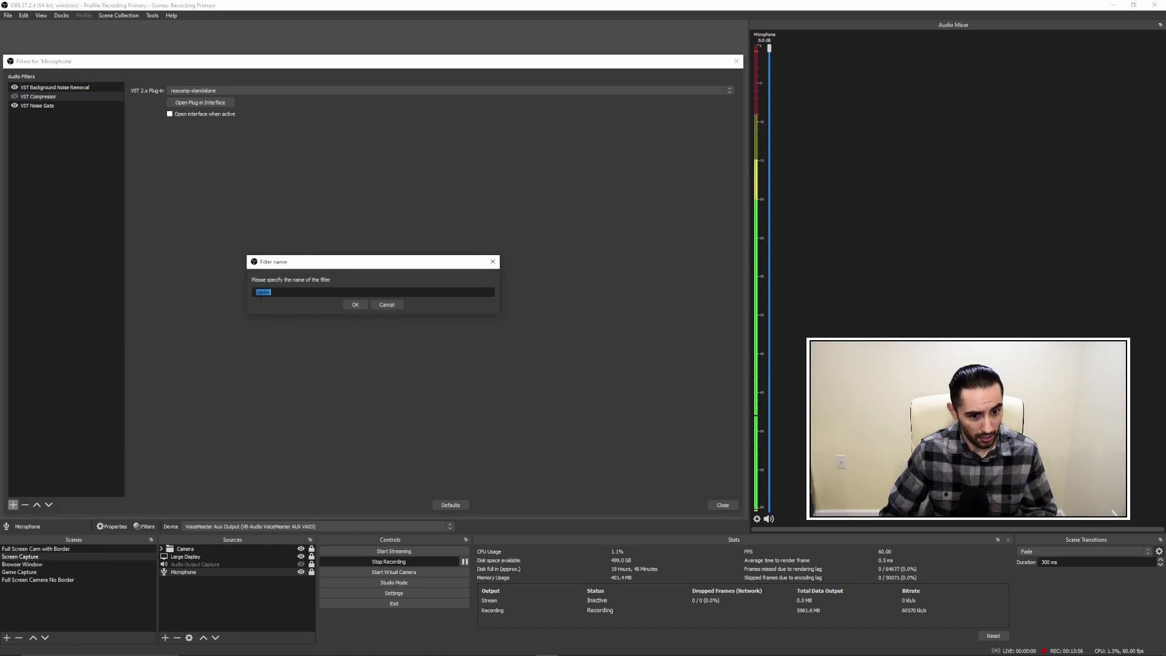
left_click(352, 303)
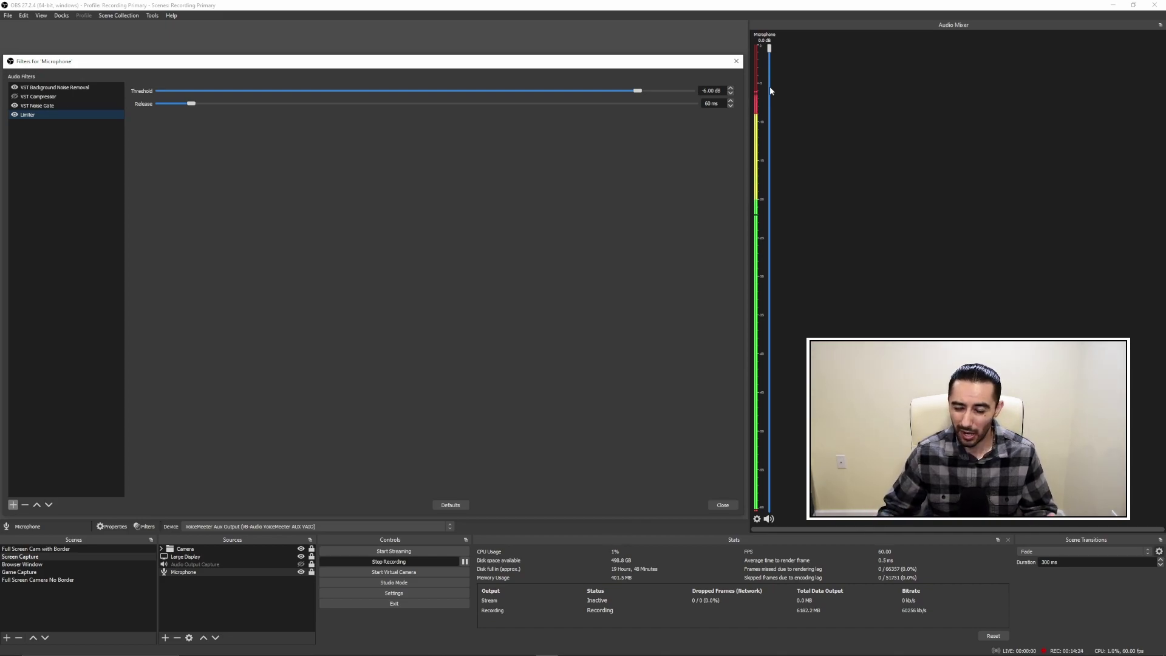
Examine the Limiter filter's release setting and select the Limiter again in the microphone's filter list.
left_click(709, 104)
key("End")
key("Page_Down")
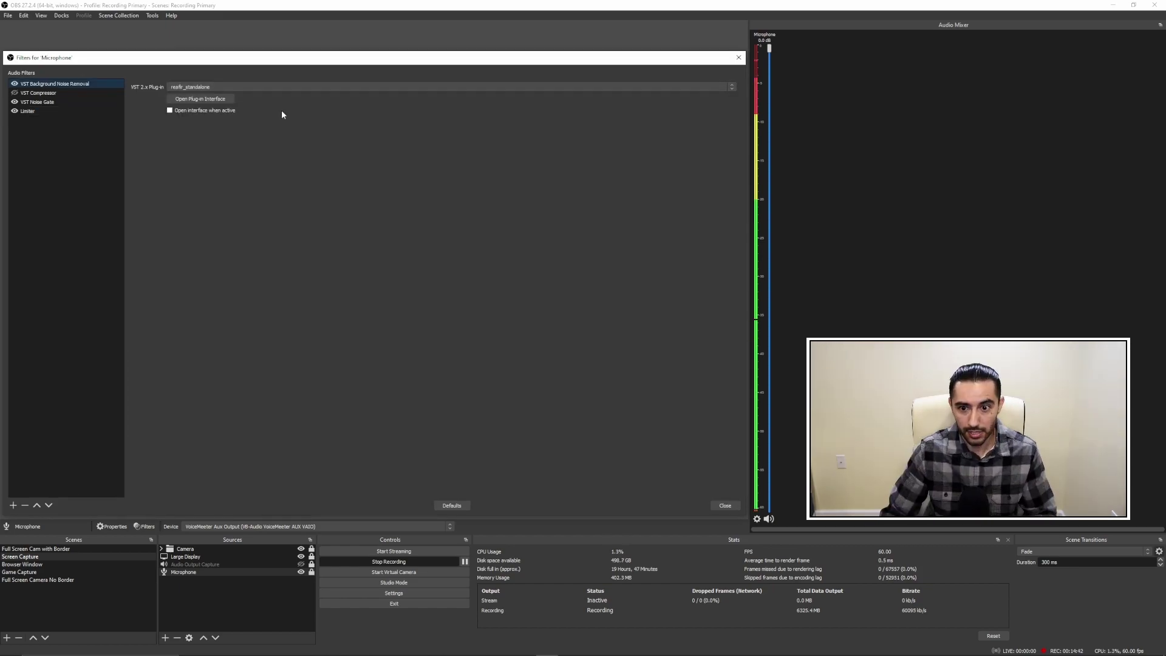
left_click(25, 111)
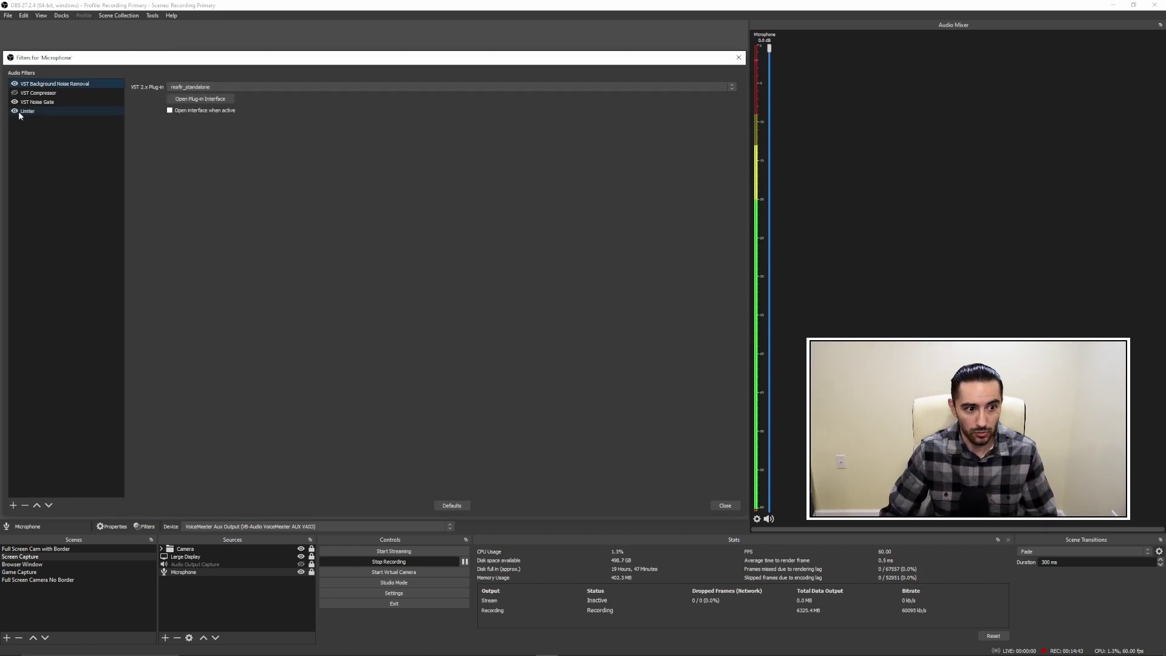